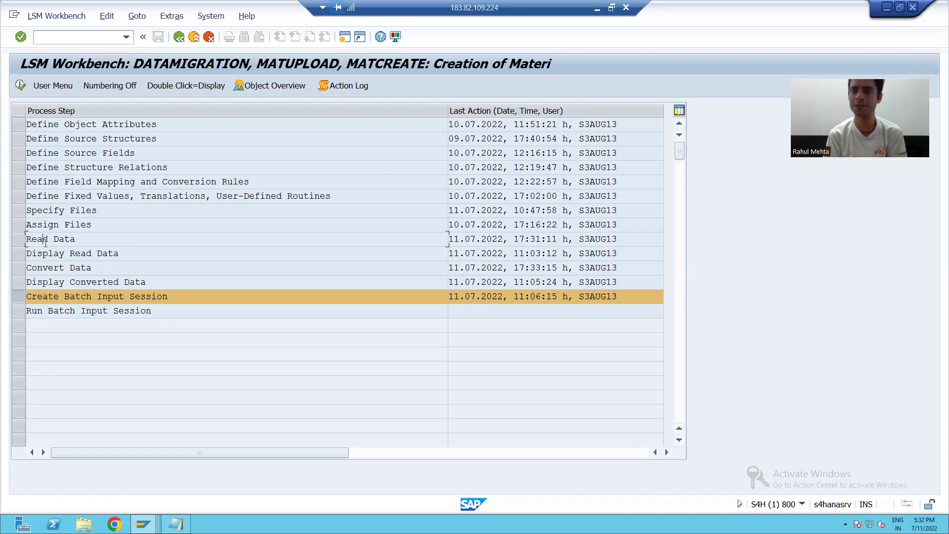
Step: Open the Specify Files process step and examine the file names assigned to the imported and converted data
left_click(19, 212)
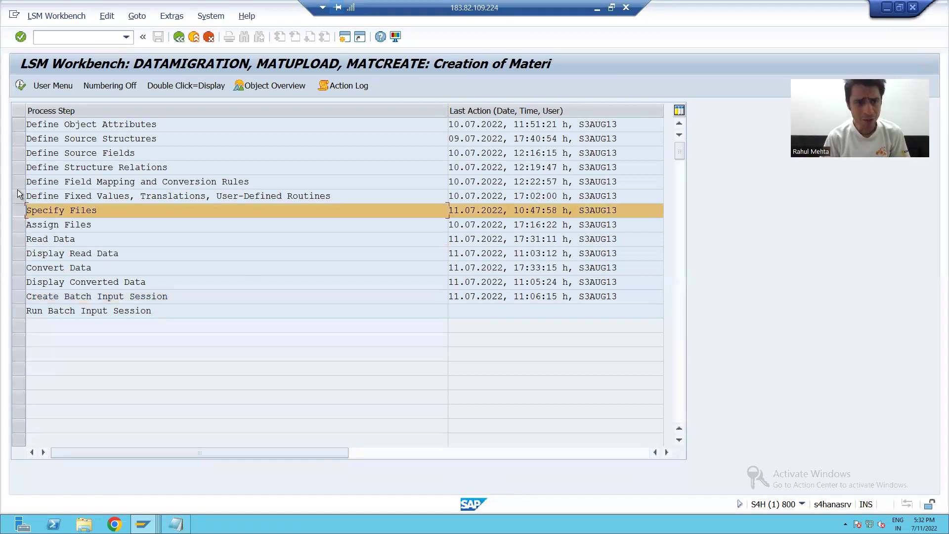
left_click(20, 86)
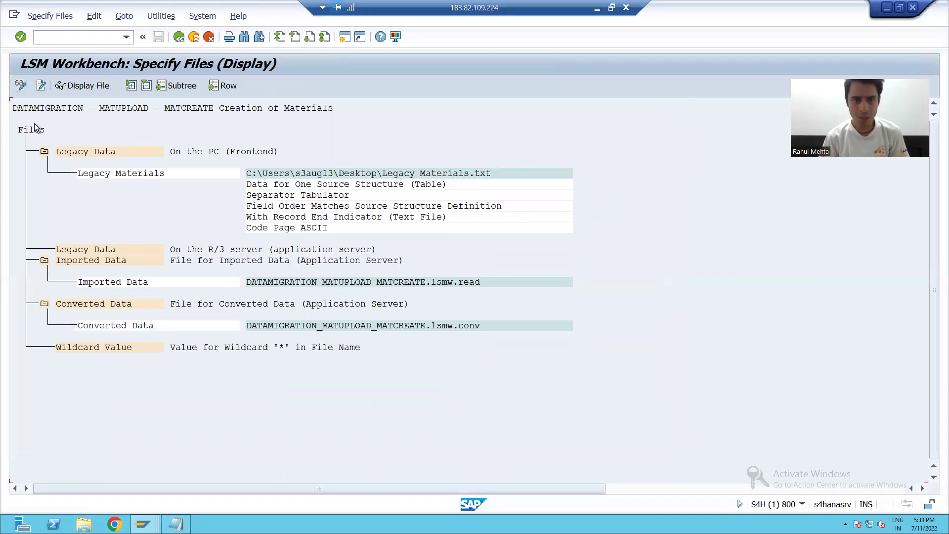
left_click(287, 282)
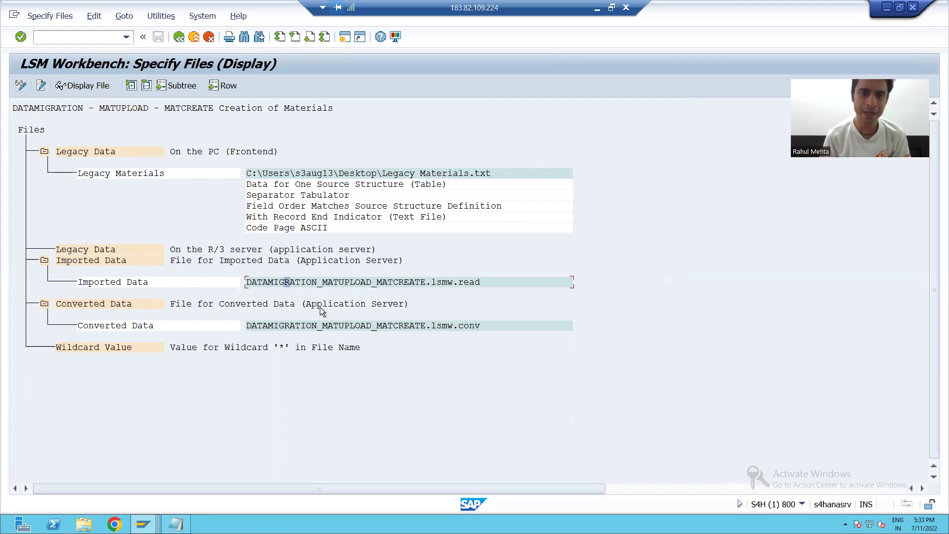
left_click_drag(247, 283, 415, 288)
left_click(482, 286)
left_click(363, 261)
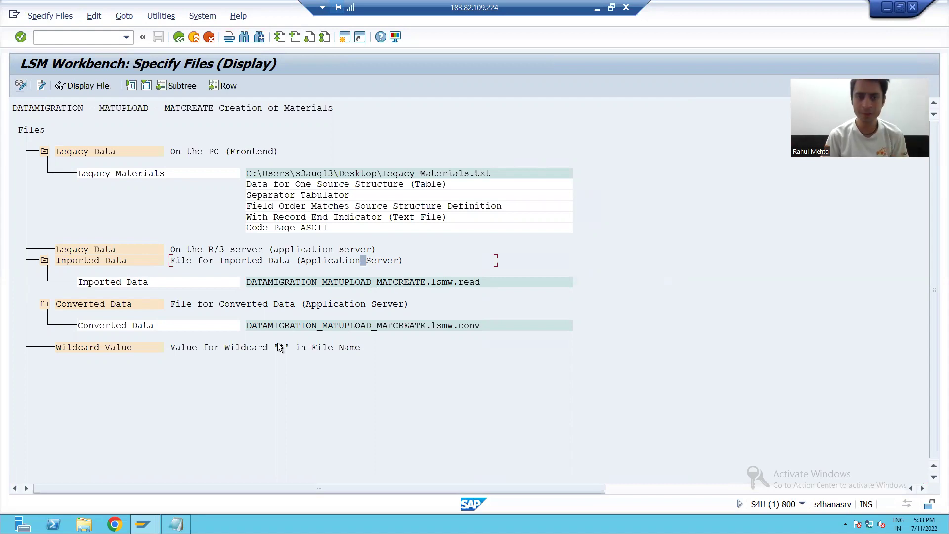
left_click(254, 305)
left_click_drag(246, 327, 428, 330)
left_click(488, 328)
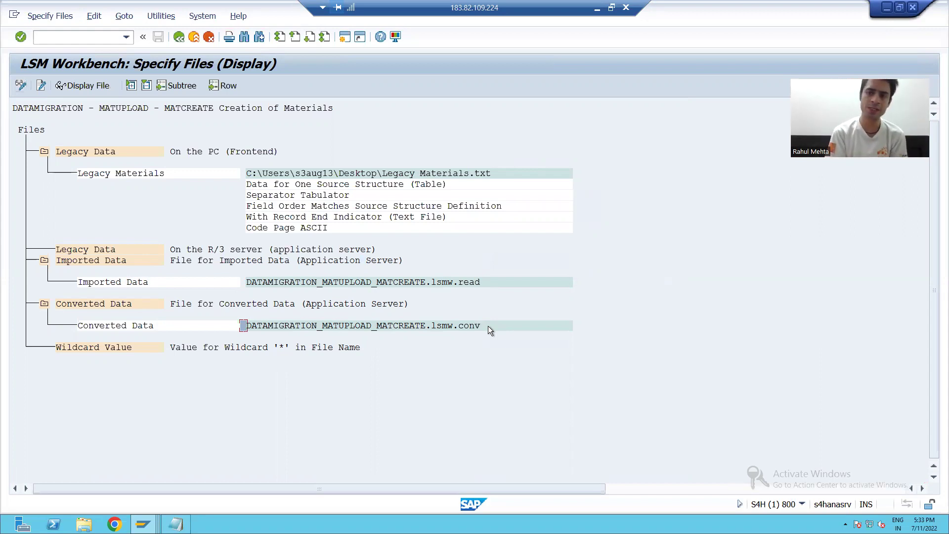
Step: Compare the .lsmw.read and .lsmw.conv file names on the application server and return to the process step list
left_click(337, 328)
left_click_drag(255, 288, 425, 287)
left_click(329, 290)
left_click(425, 286)
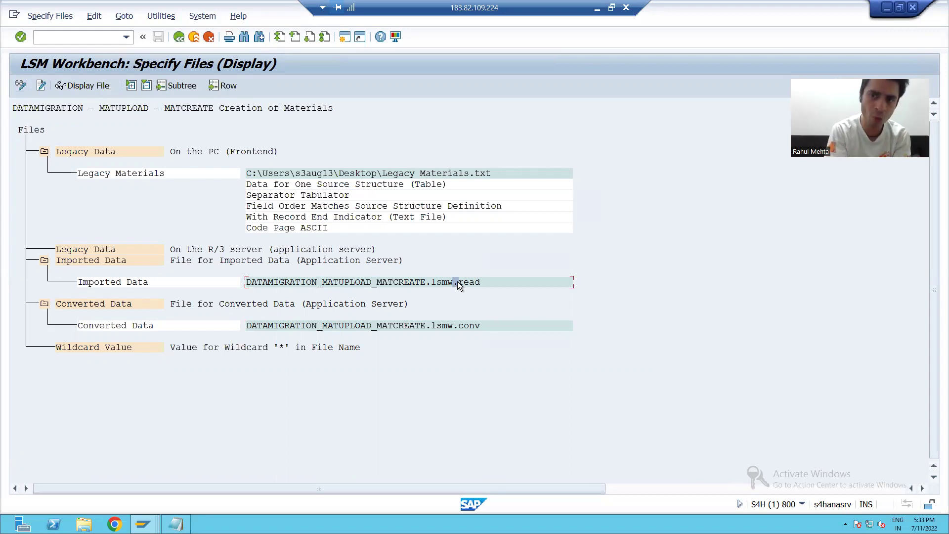
left_click(263, 329)
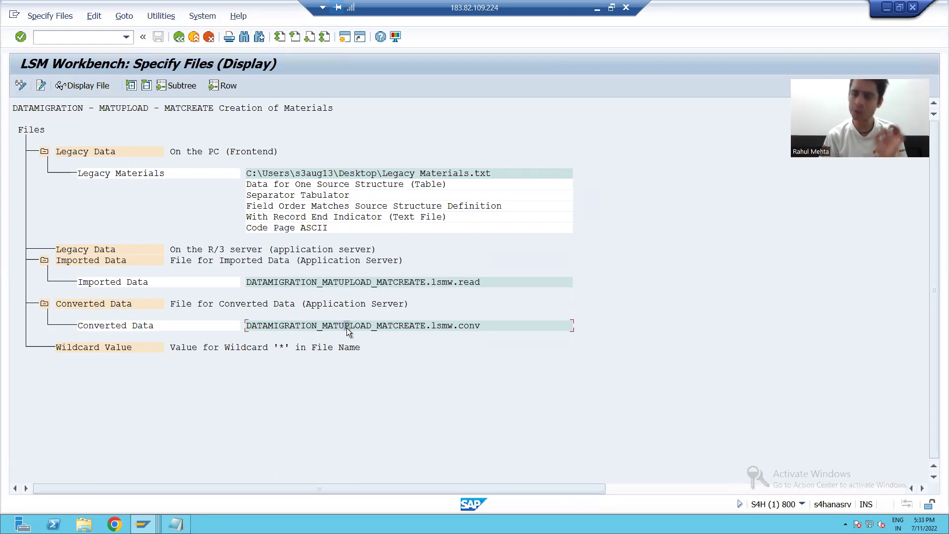
left_click(390, 327)
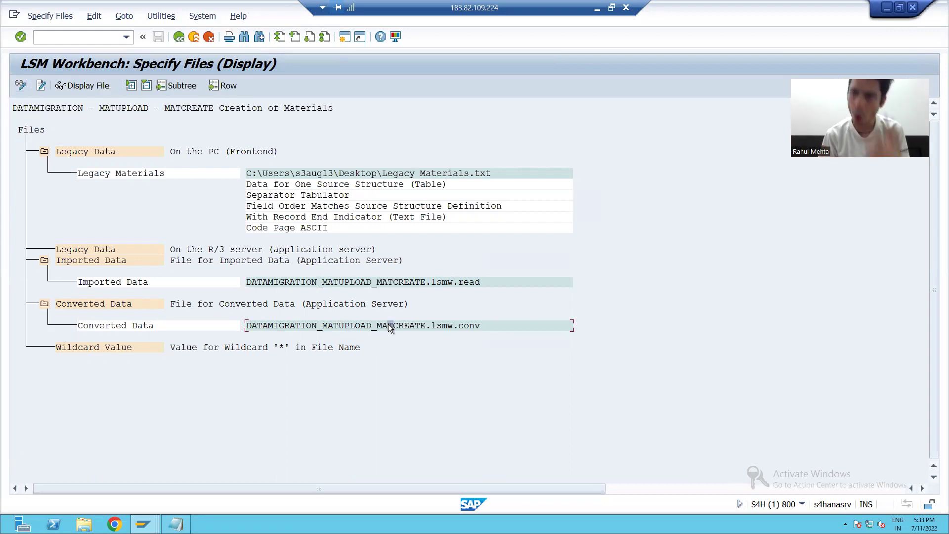
left_click(459, 327)
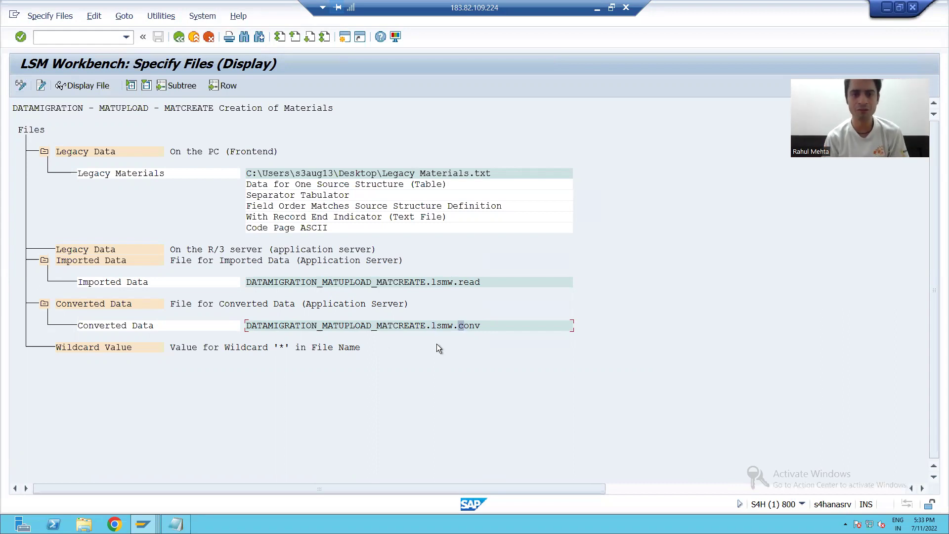
left_click_drag(320, 328, 456, 331)
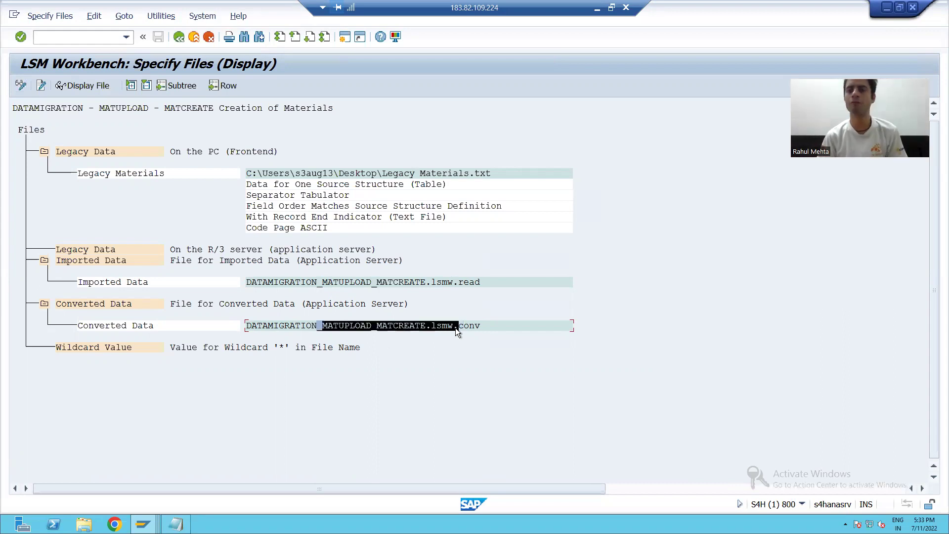
left_click(470, 310)
left_click(472, 281)
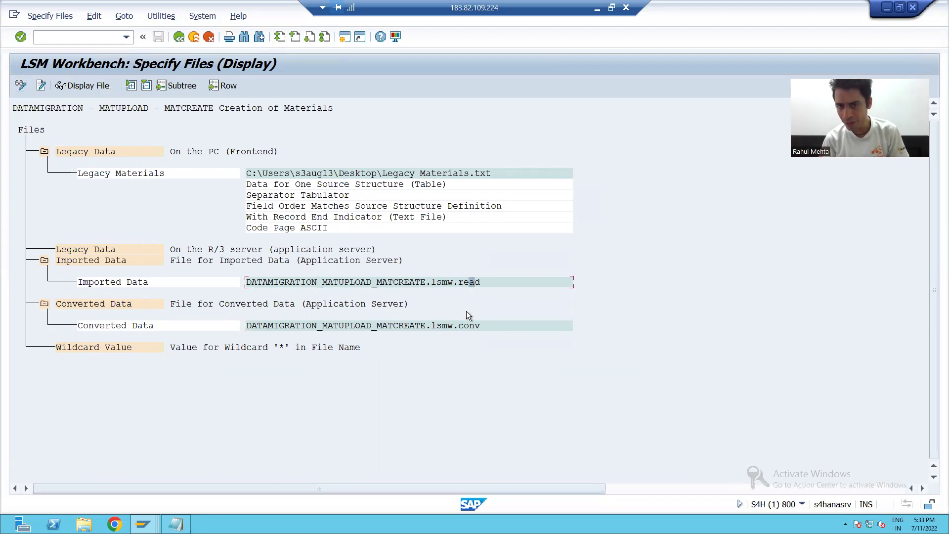
left_click(472, 327)
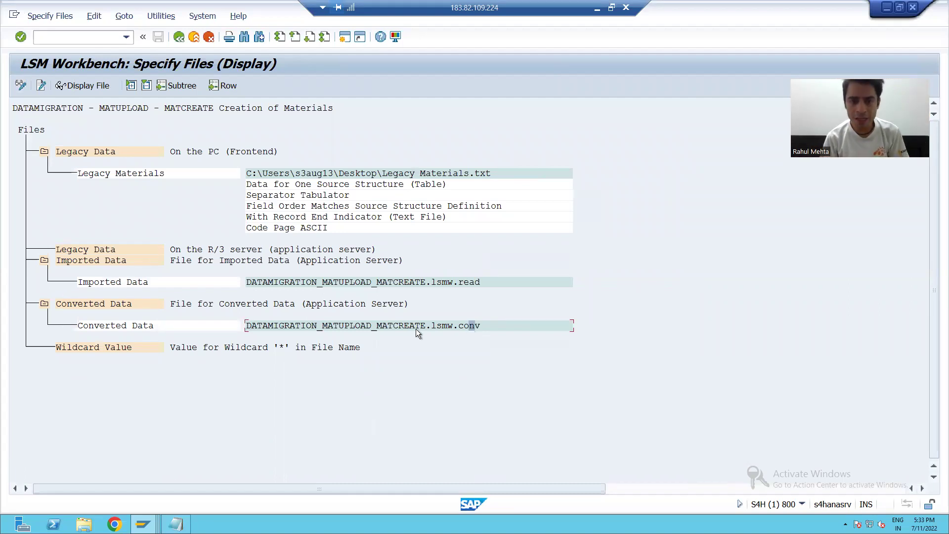
left_click(363, 283)
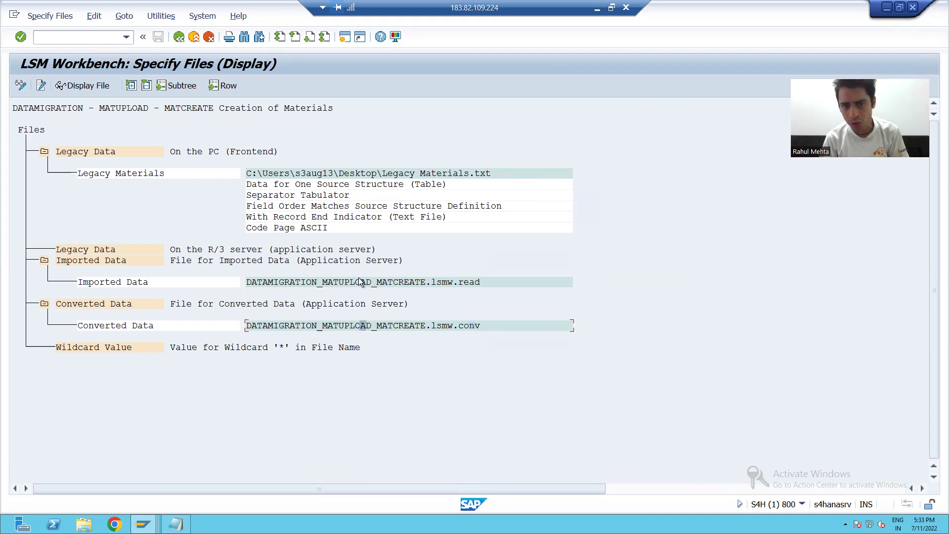
left_click(364, 327)
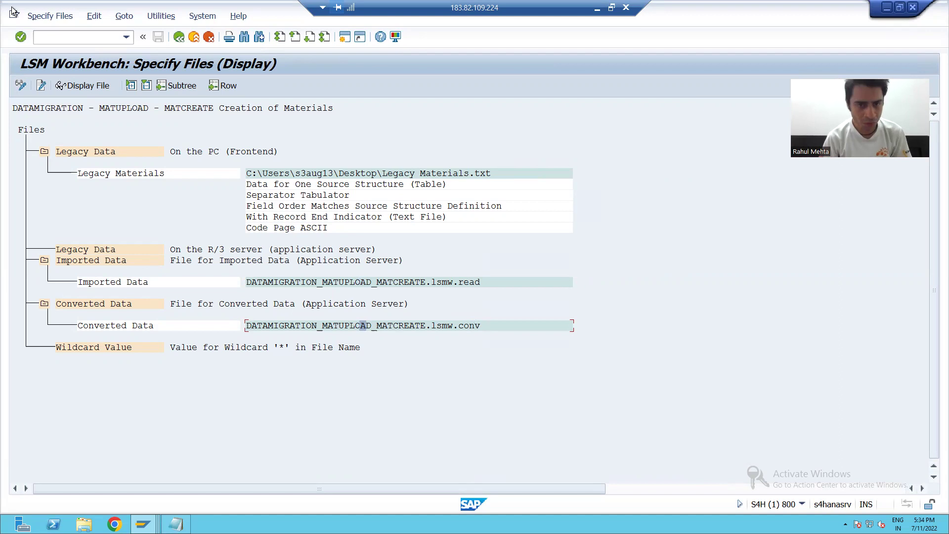
left_click(178, 36)
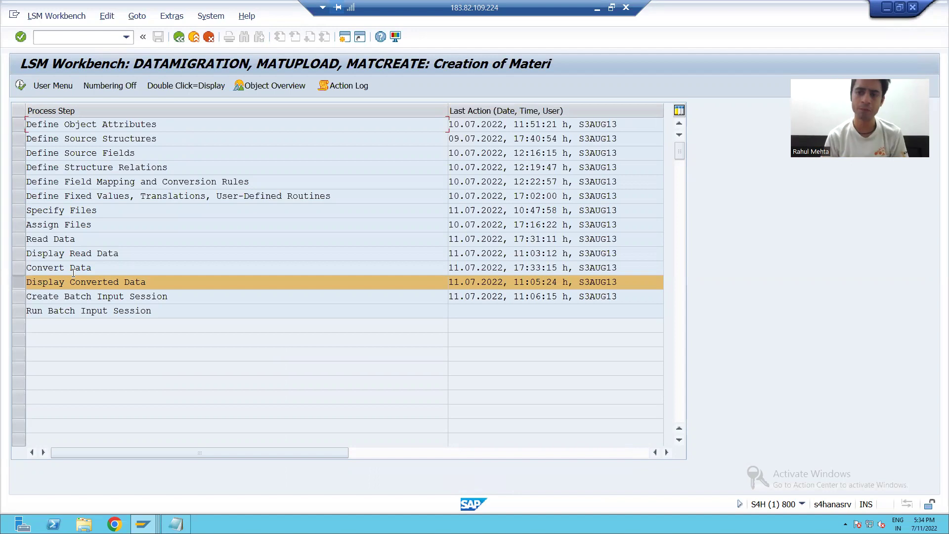
Step: Run the Read Data process step without a transaction number restriction and return to the process step list
left_click(18, 239)
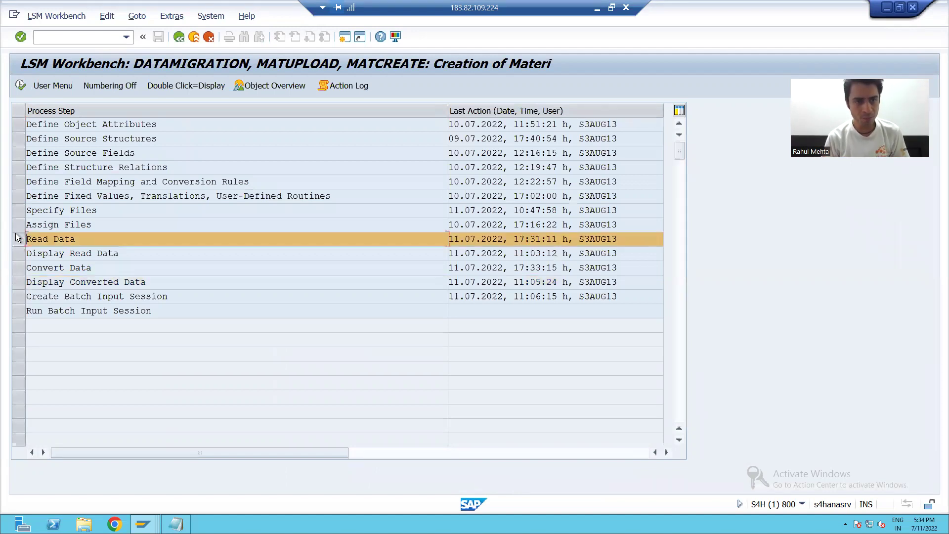
left_click(20, 85)
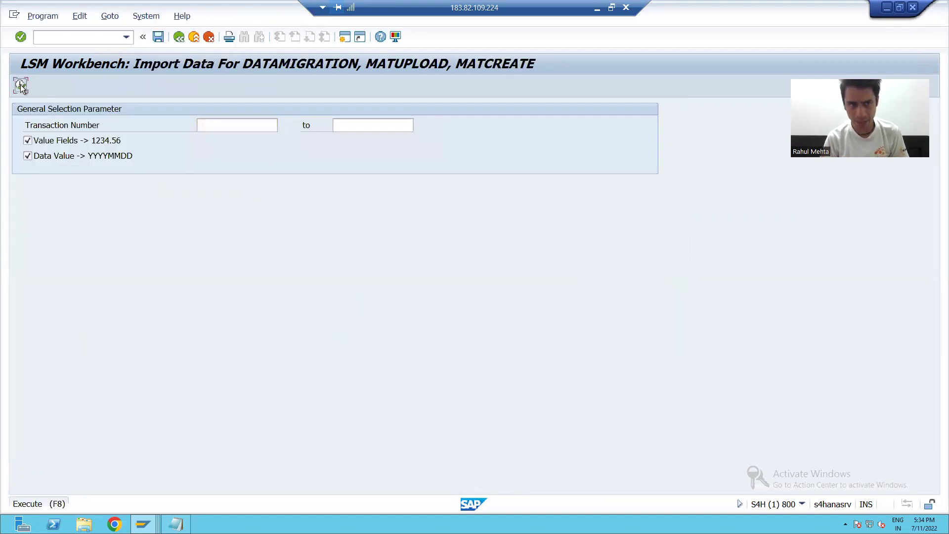
left_click(20, 86)
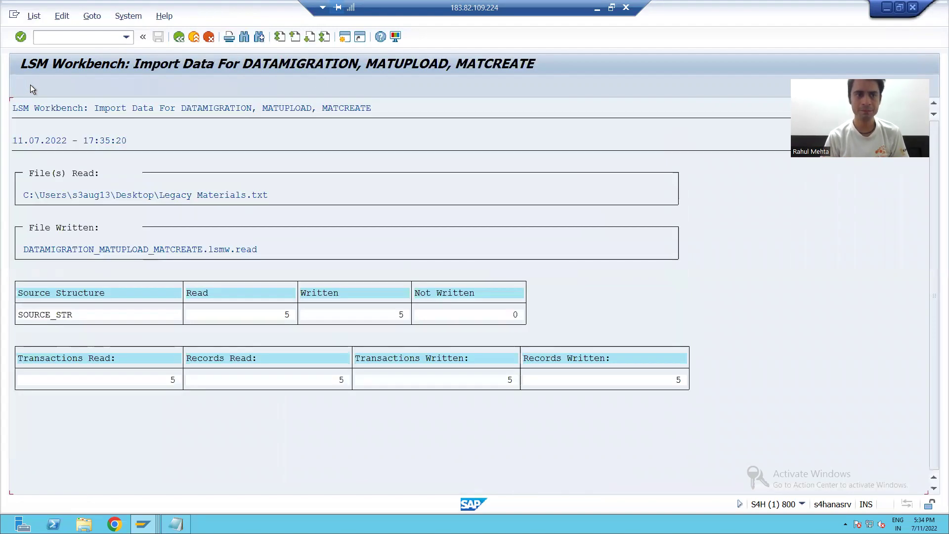
left_click(179, 39)
left_click(179, 39)
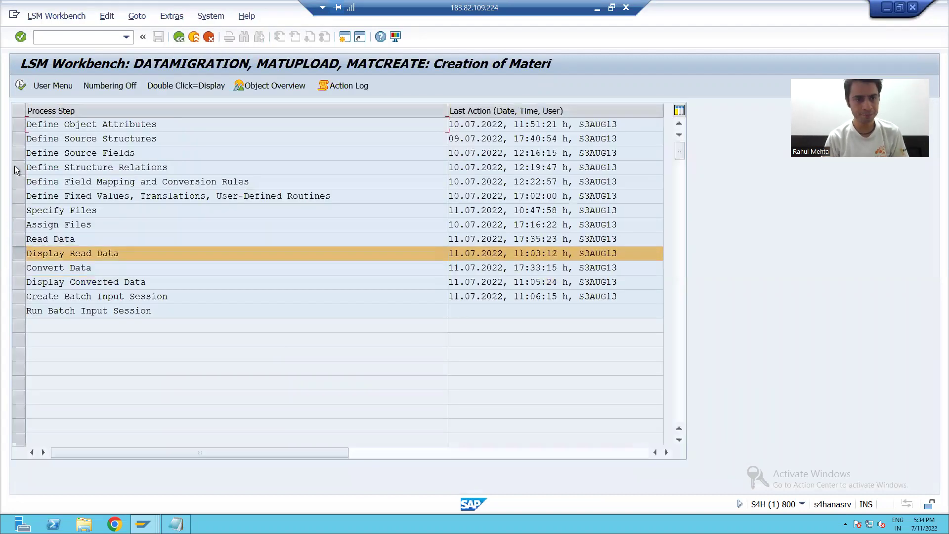
Step: Display the read data from DATAMIGRATION_MATUPLOAD_MATCREATE.lsmw.read, inspect the first record's field values and return to the process step list
left_click(20, 85)
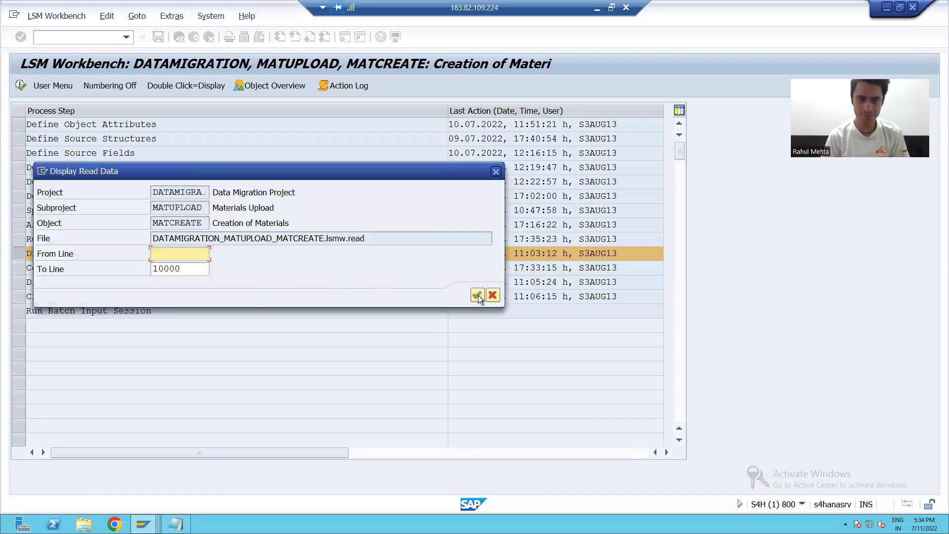
left_click_drag(367, 238, 247, 225)
left_click_drag(367, 239, 148, 243)
left_click_drag(366, 238, 139, 247)
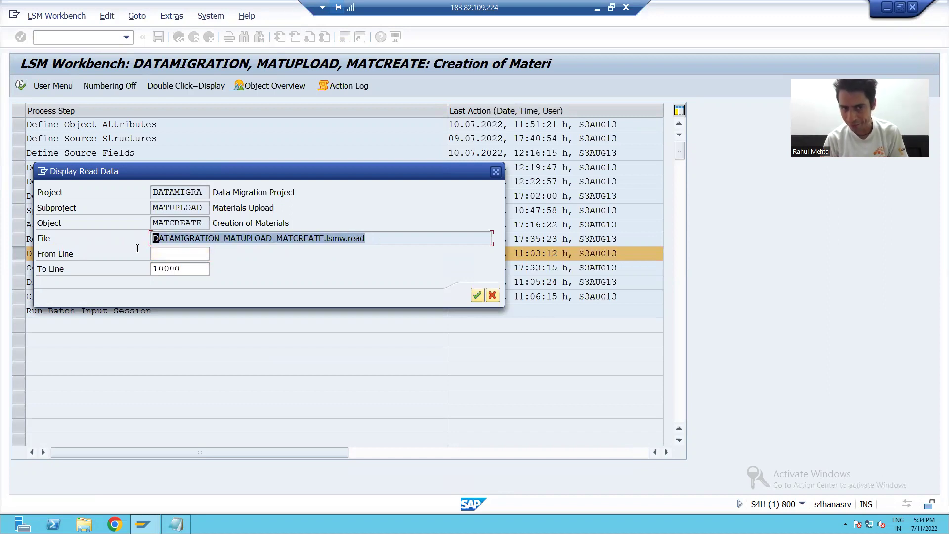
left_click_drag(364, 238, 247, 233)
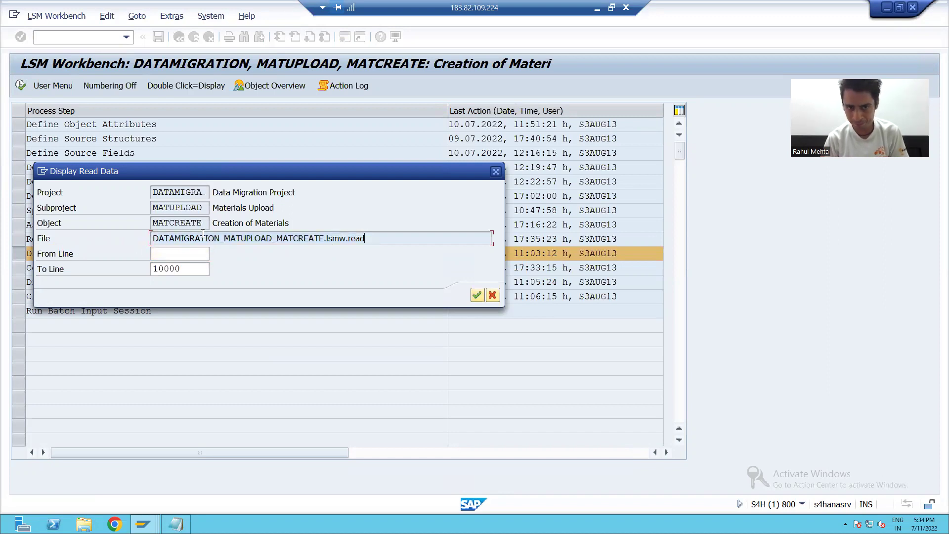
left_click(476, 296)
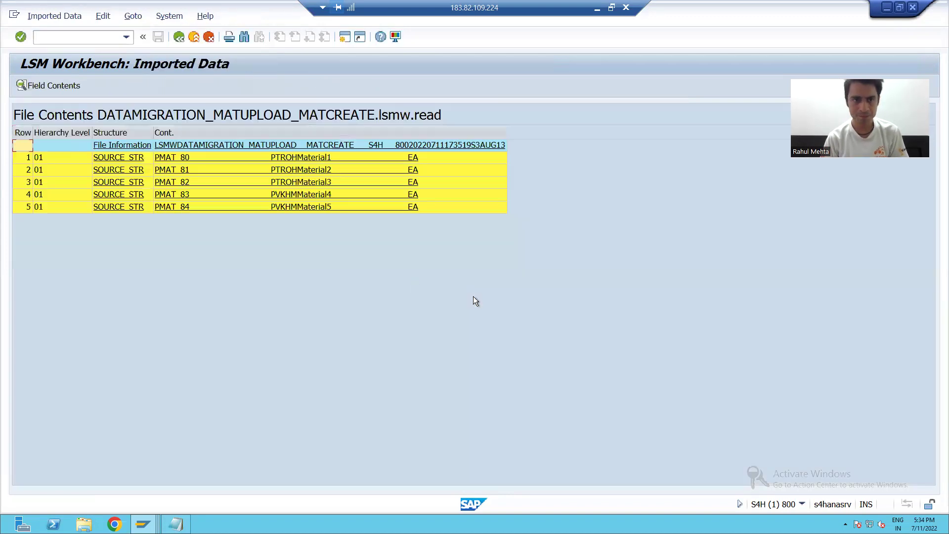
left_click(319, 158)
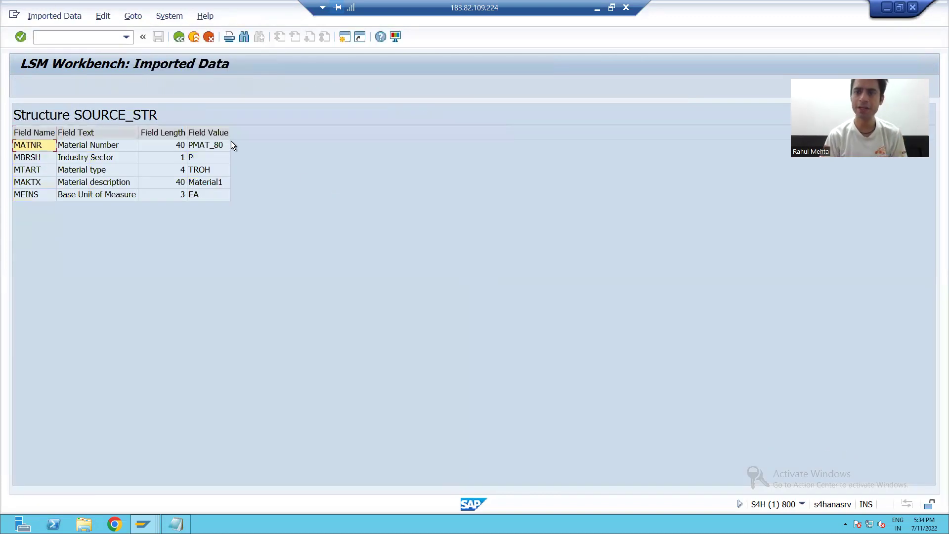
left_click(194, 43)
left_click(194, 43)
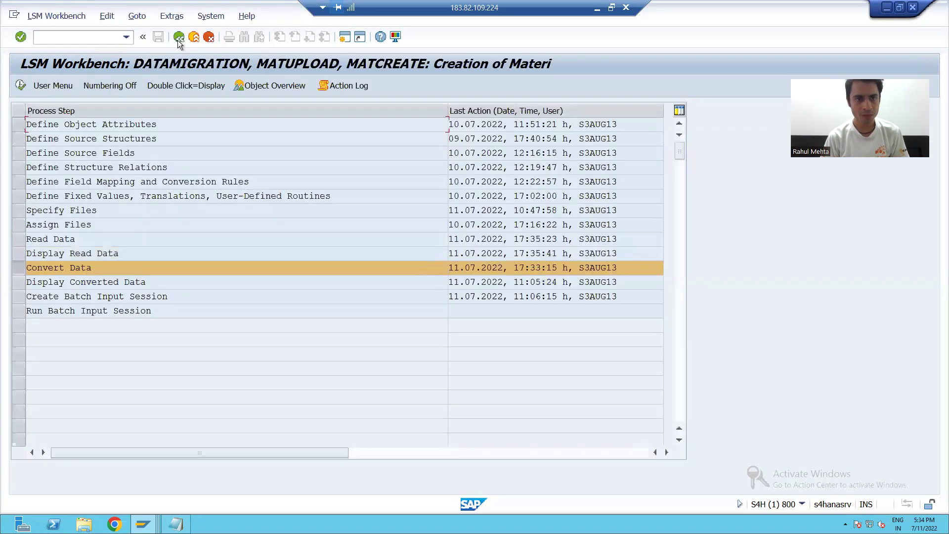
Step: Run the Convert Data process step for all transactions, copy the written file's name and return to the process step list
left_click(20, 85)
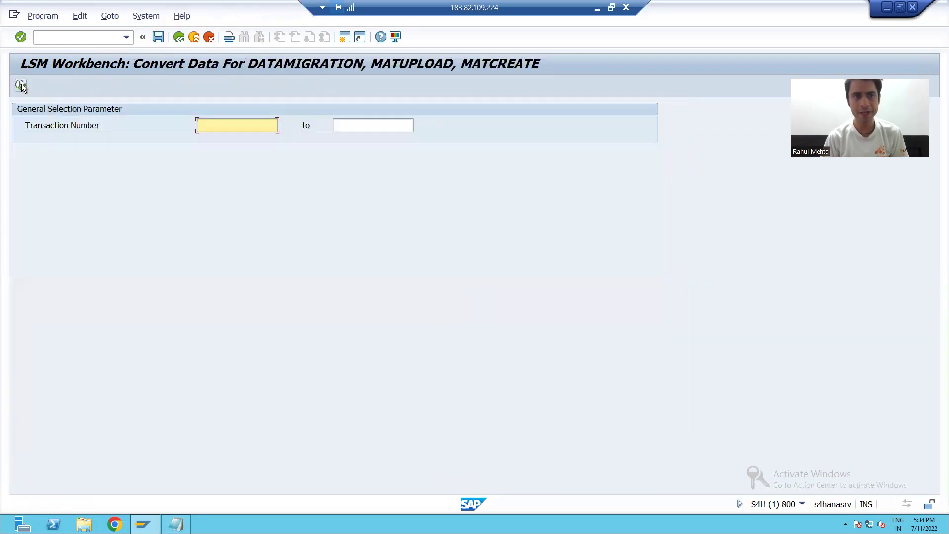
left_click(20, 85)
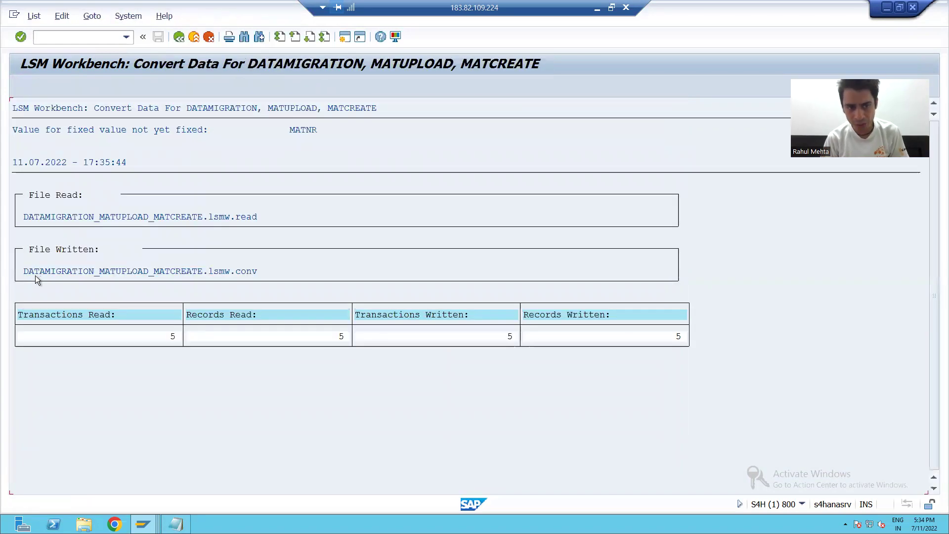
left_click_drag(28, 272, 259, 268)
key("ctrl+c")
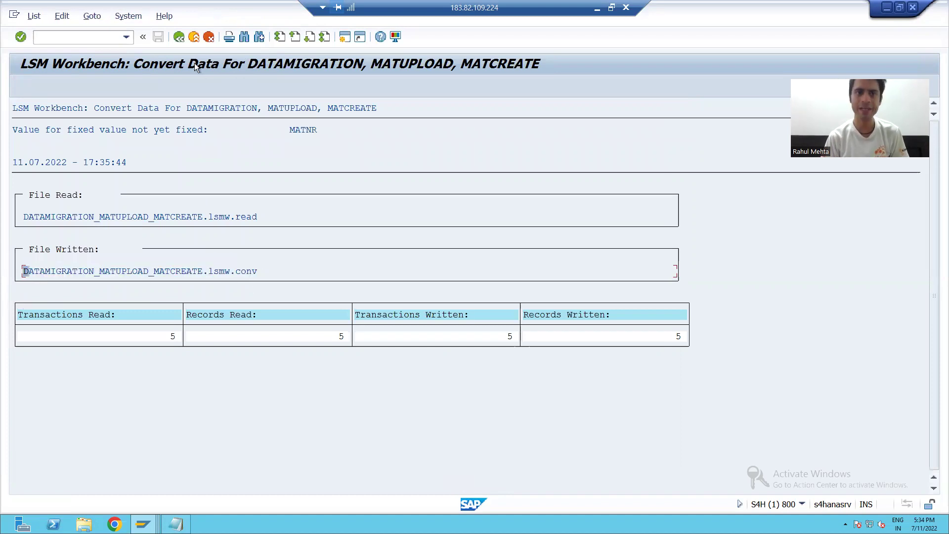
left_click(179, 37)
left_click(180, 37)
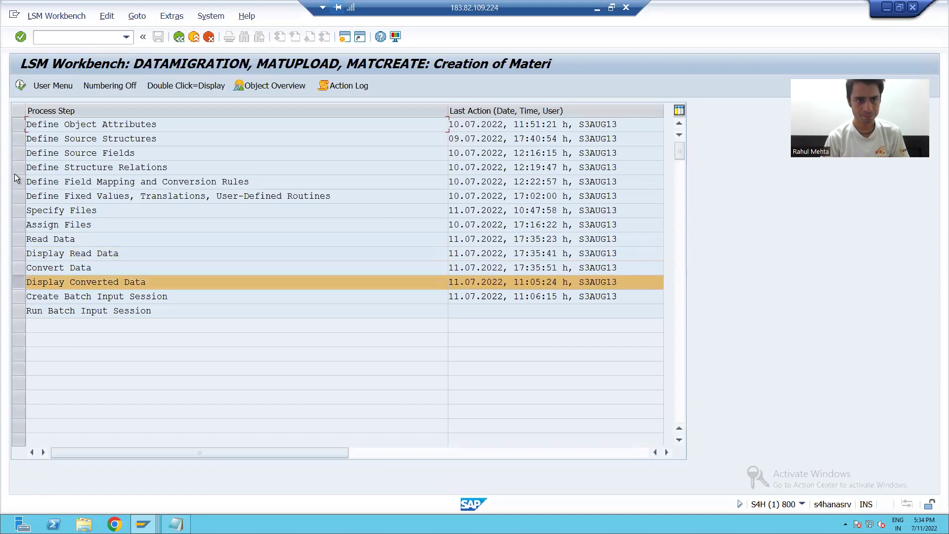
Step: Display the converted data from DATAMIGRATION_MATUPLOAD_MATCREATE.lsmw.conv and inspect the first record's field values
left_click(20, 85)
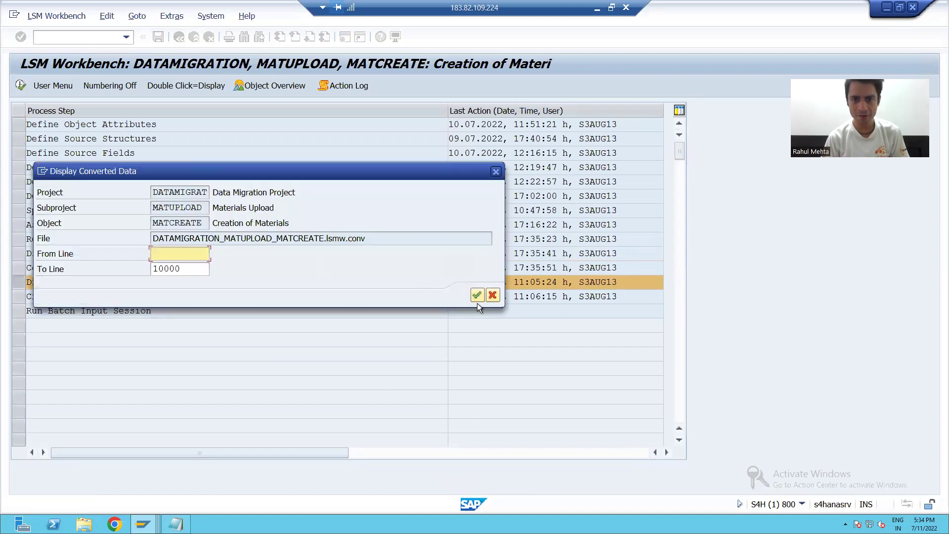
left_click(479, 298)
left_click(206, 148)
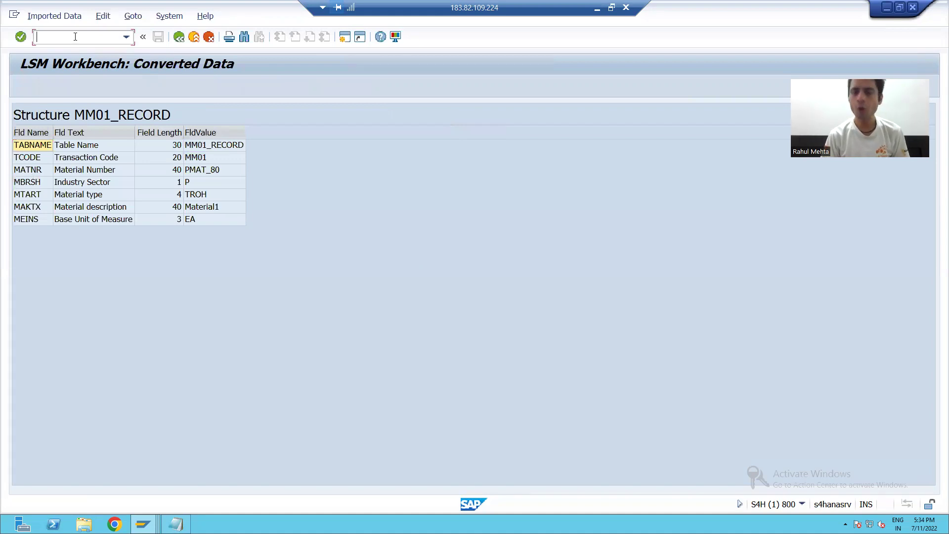
Step: Open transaction AL11 in a new session with /oal11 and look through the list of SAP directories
type("/oal11")
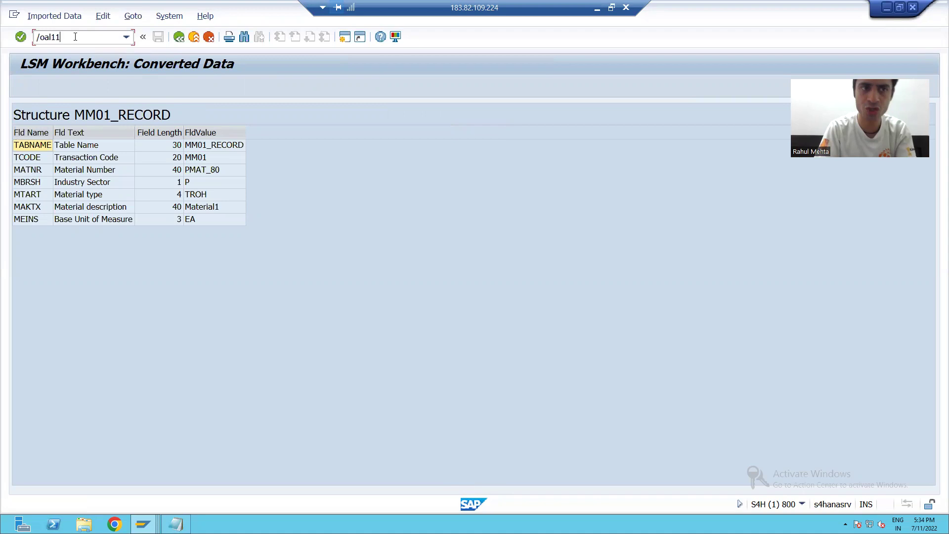
key("Return")
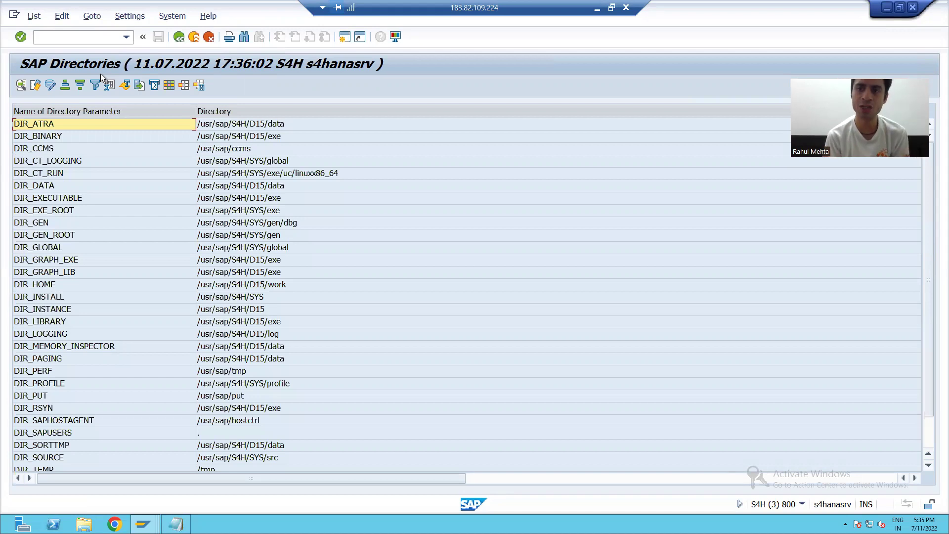
scroll(119, 205, "down", 1)
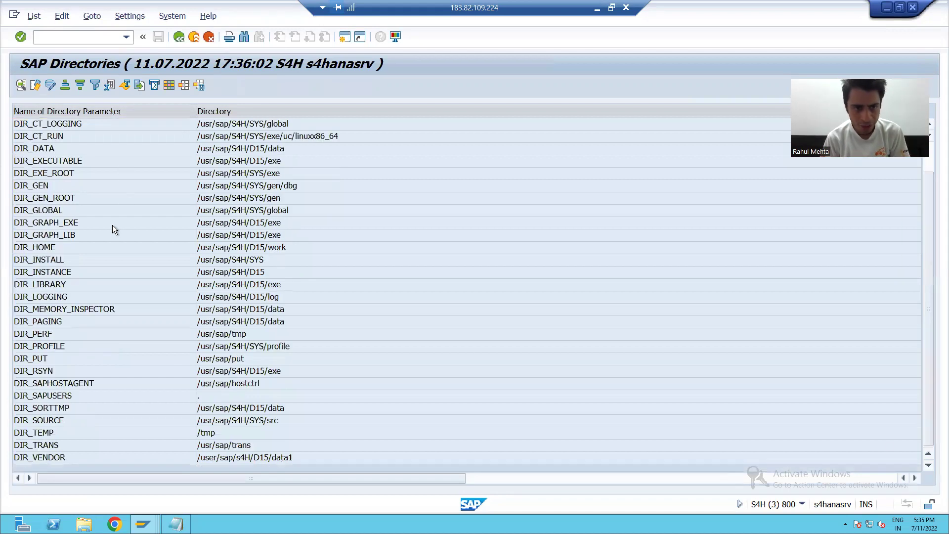
scroll(114, 230, "up", 1)
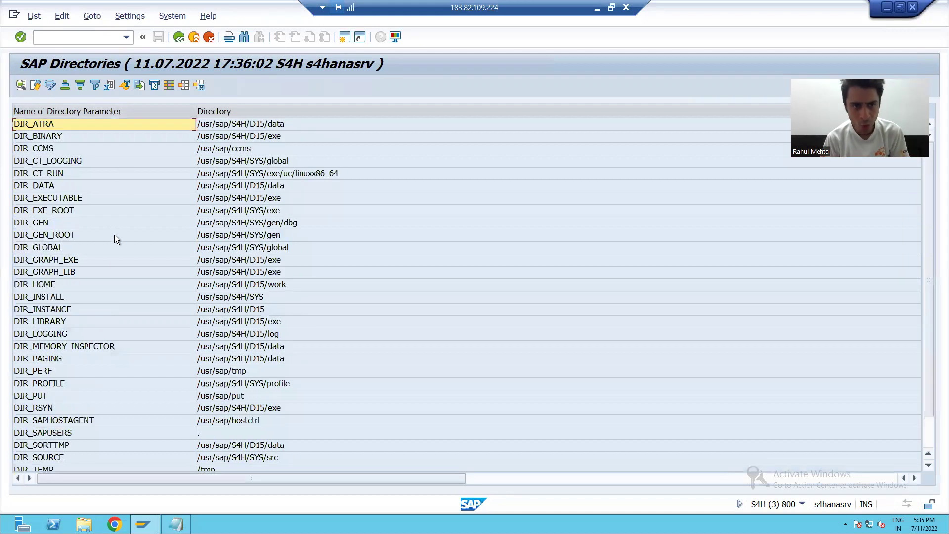
Step: Open the DIR_HOME directory and filter its file list to entries last changed on 11.07.2022
left_click(72, 286)
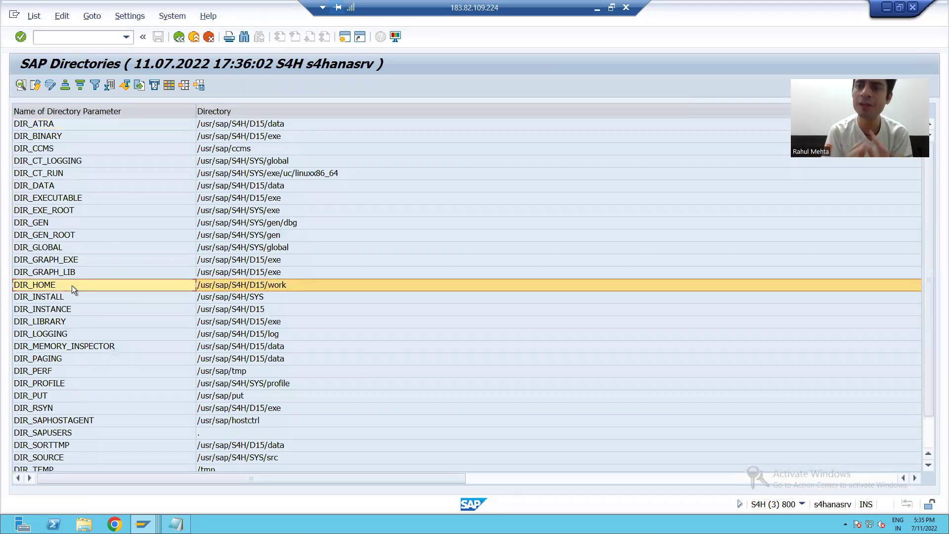
double_click(241, 289)
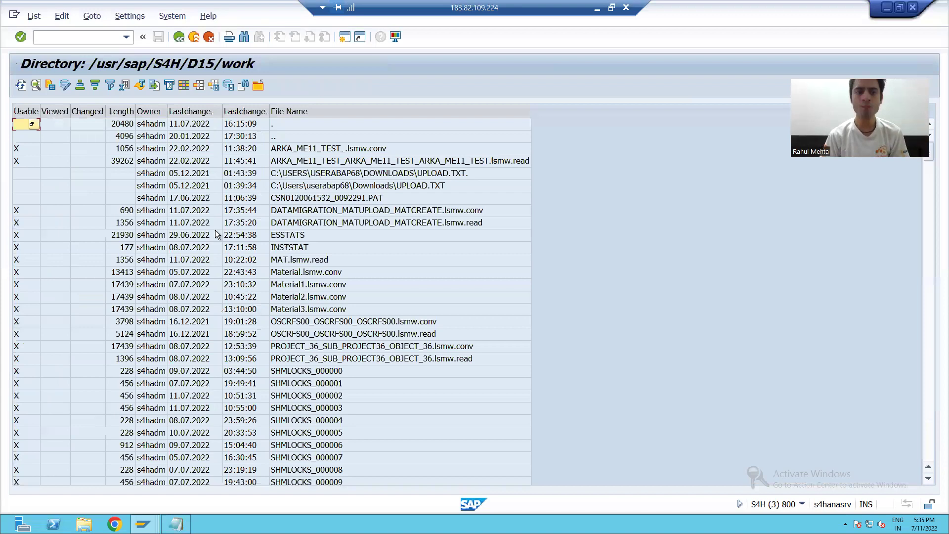
left_click(196, 111)
right_click(197, 112)
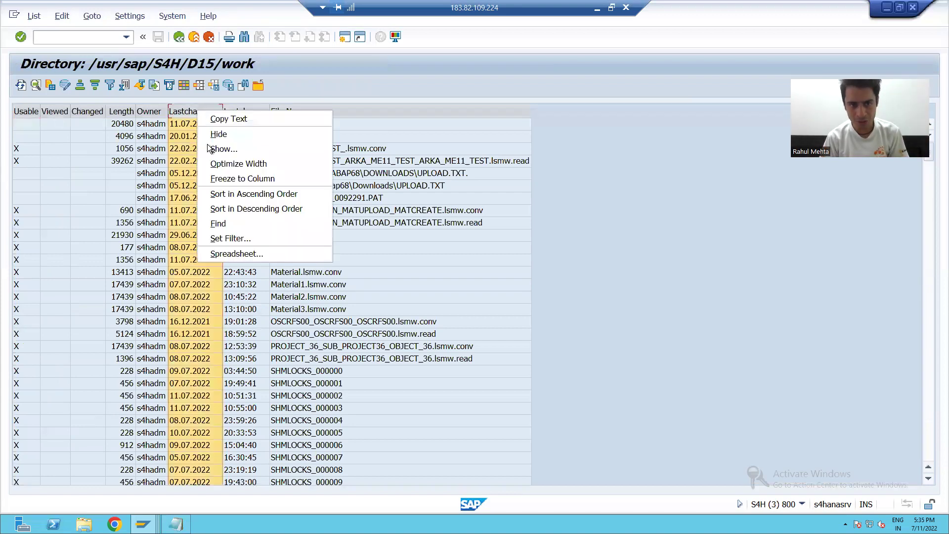
left_click(232, 238)
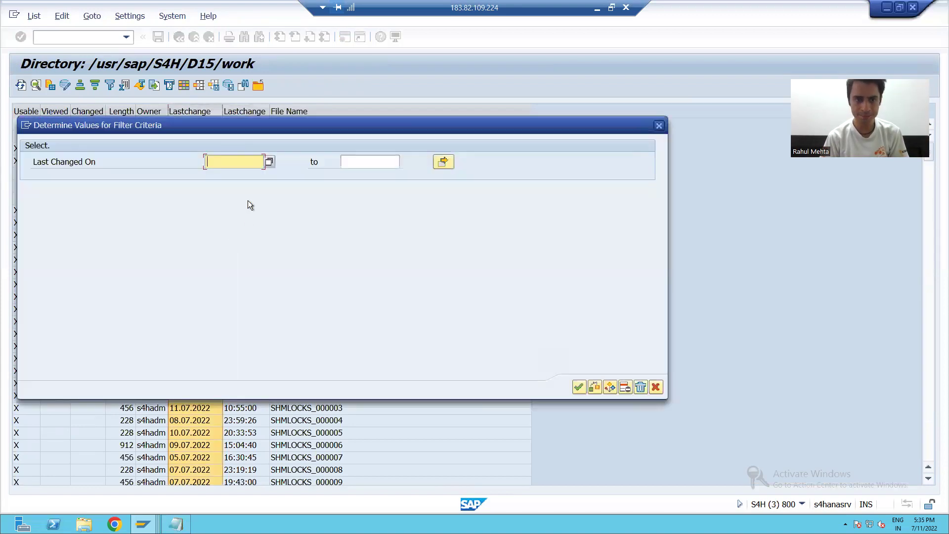
left_click(268, 162)
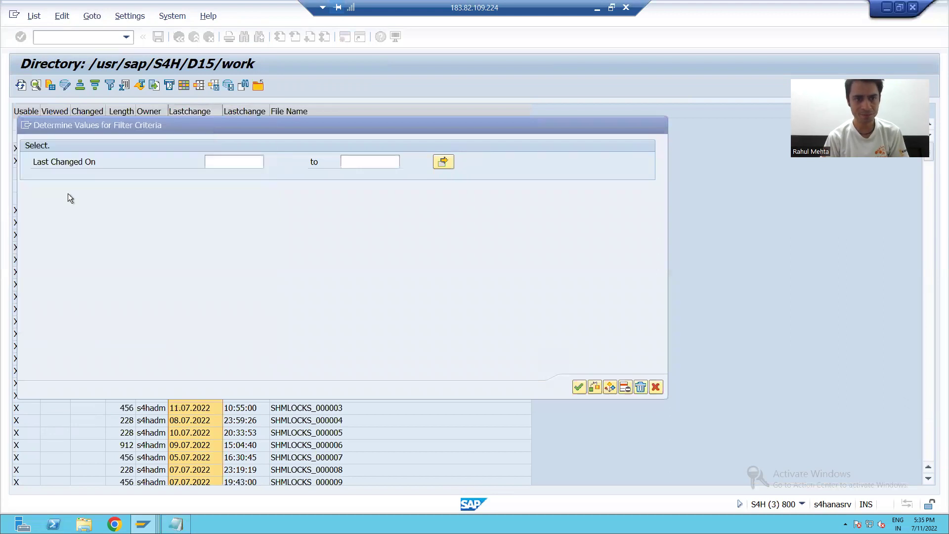
left_click(580, 388)
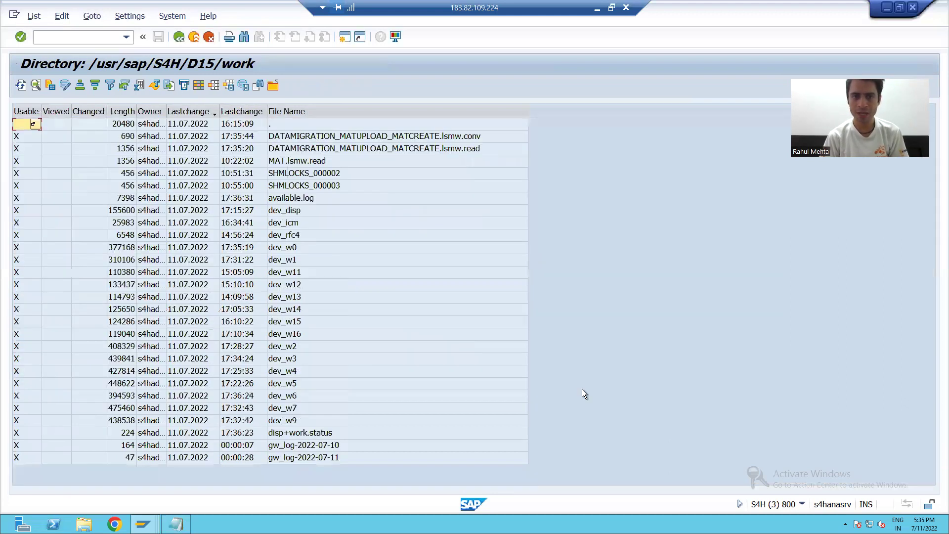
Step: Locate the DATAMIGRATION_MATUPLOAD_MATCREATE read and conv files and display the contents of the .lsmw.conv file
left_click(340, 136)
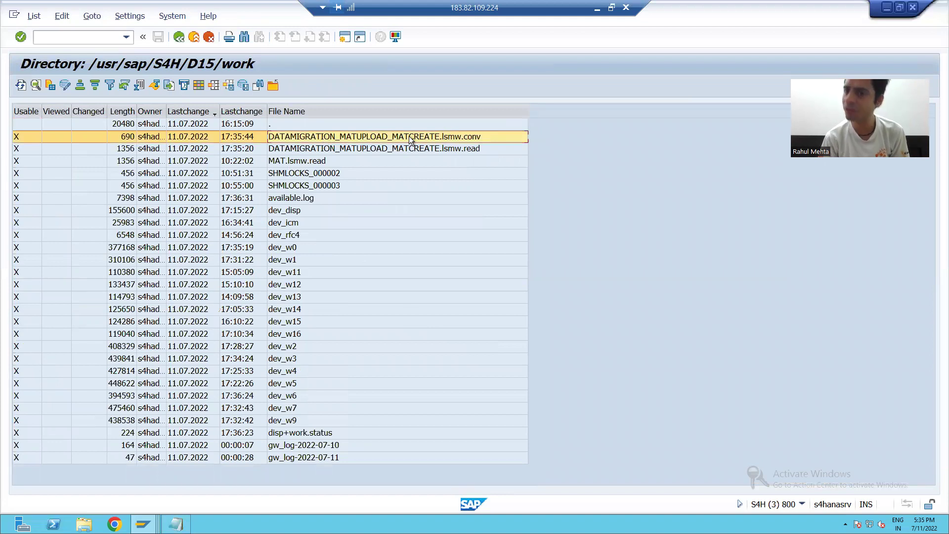
left_click(366, 150)
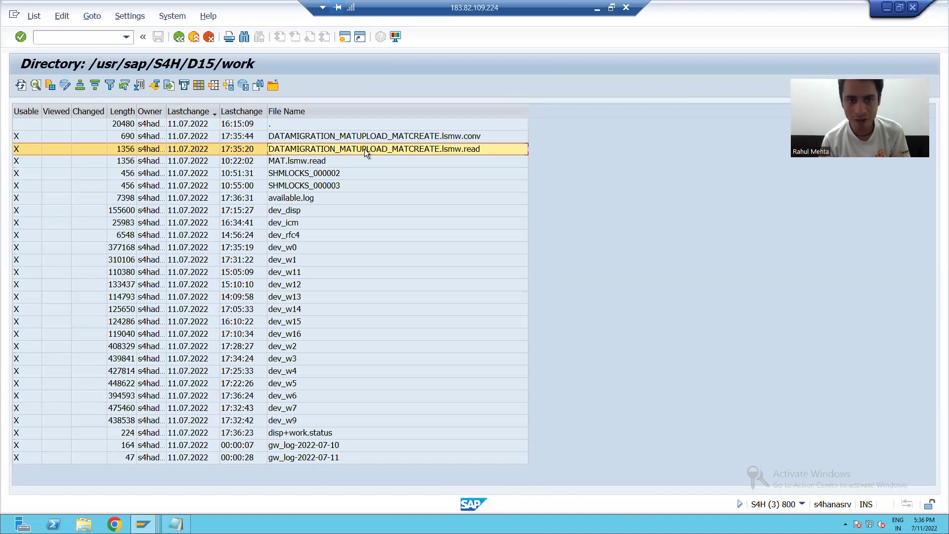
double_click(354, 134)
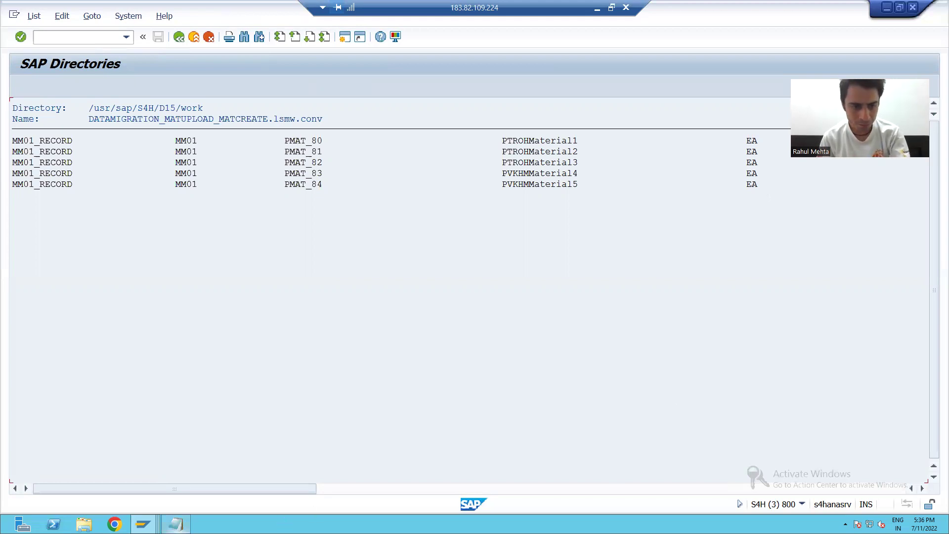
Step: Switch back to the LSM Workbench session, return to the process step list and open Create Batch Input Session
mouse_move(143, 524)
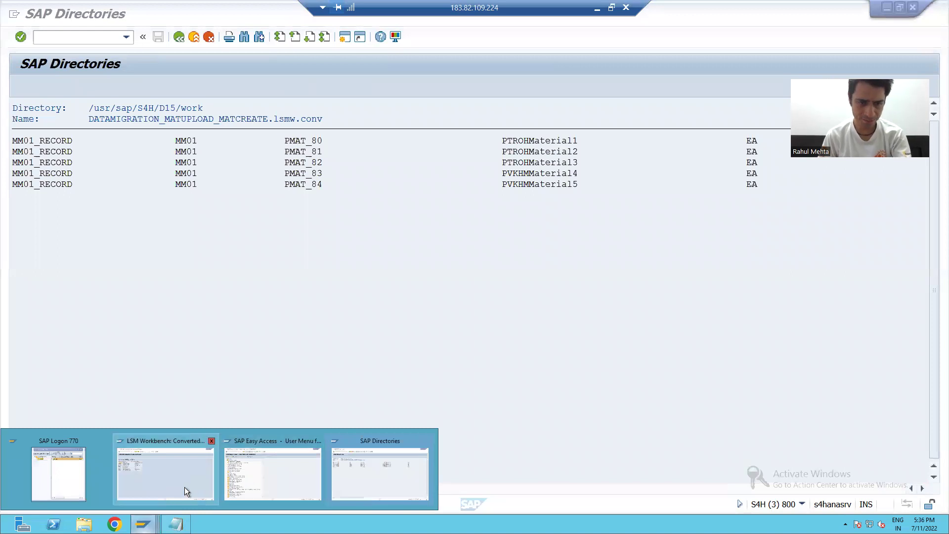
left_click(185, 488)
left_click(177, 40)
left_click(178, 40)
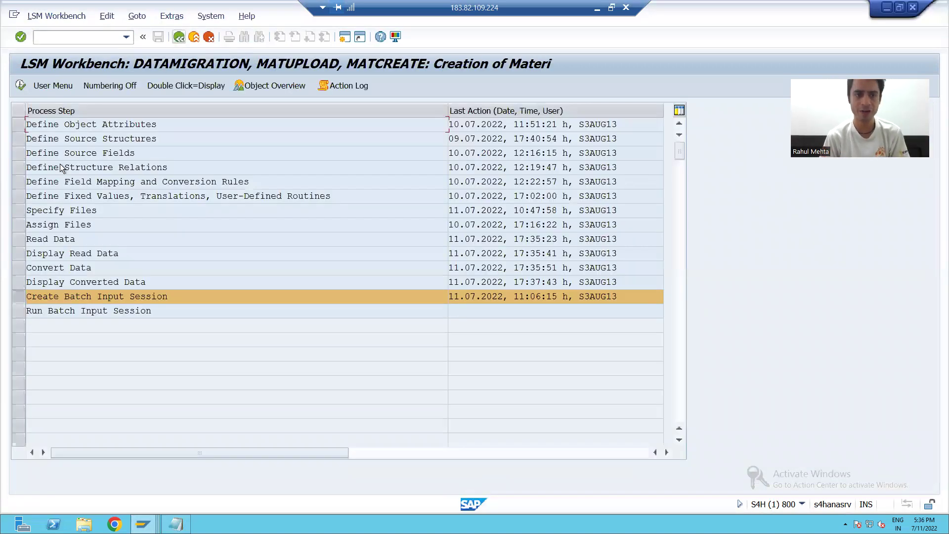
left_click(83, 298)
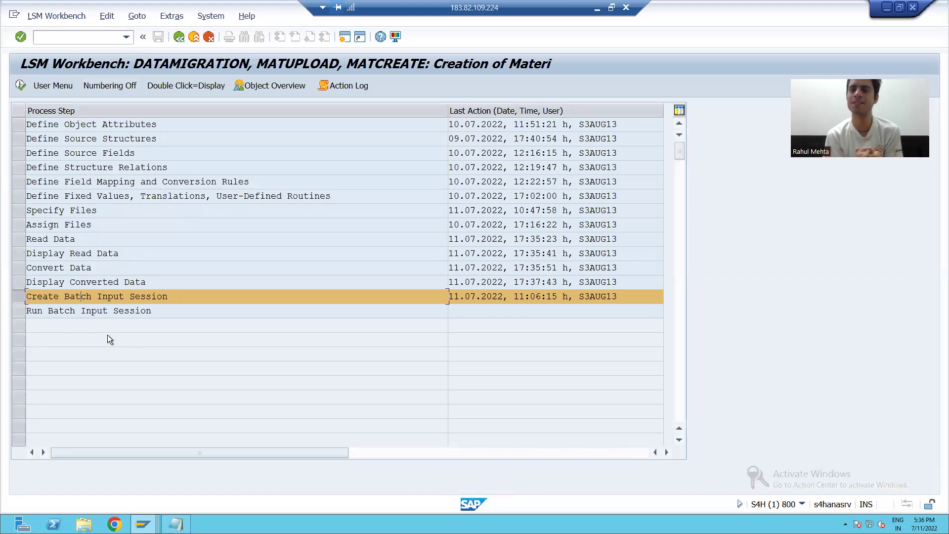
left_click(21, 87)
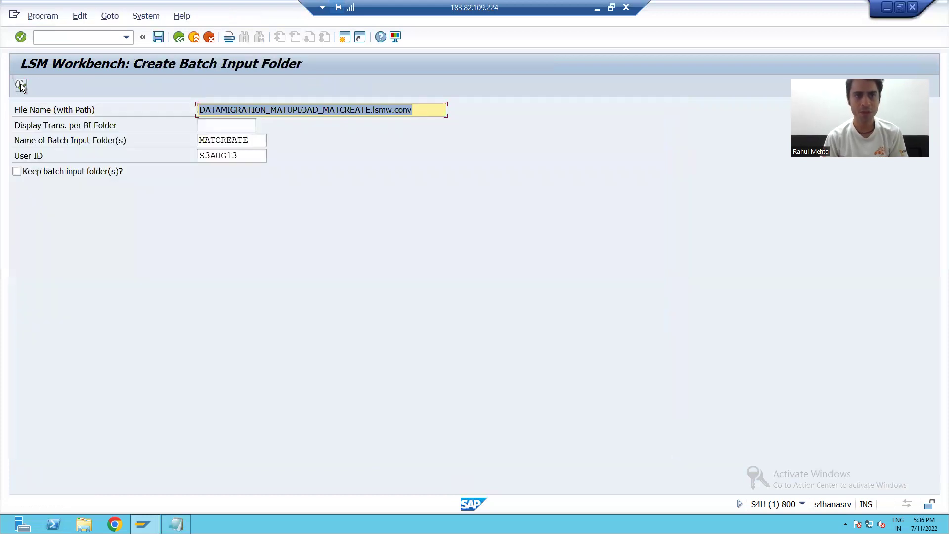
Step: Examine the name proposed for the batch input folder
left_click(215, 144)
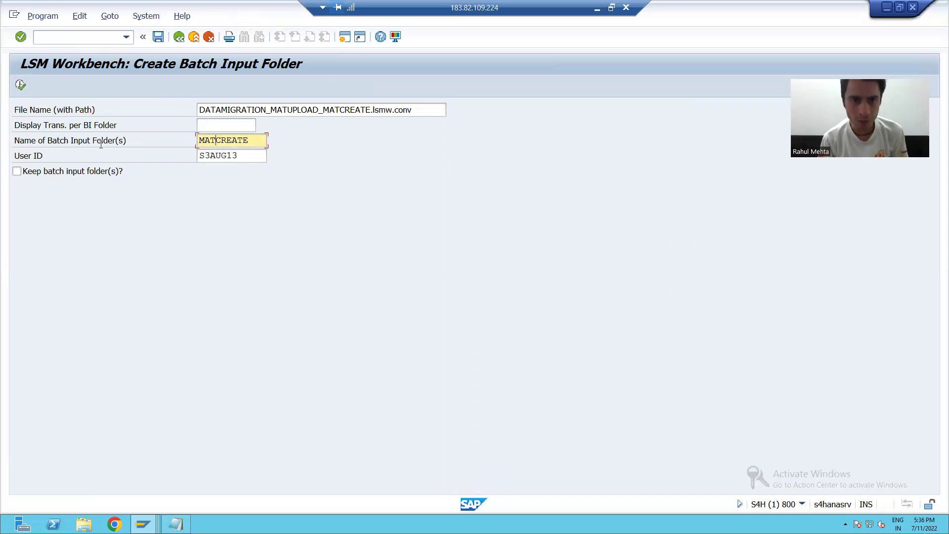
left_click_drag(251, 142, 196, 142)
left_click(199, 142)
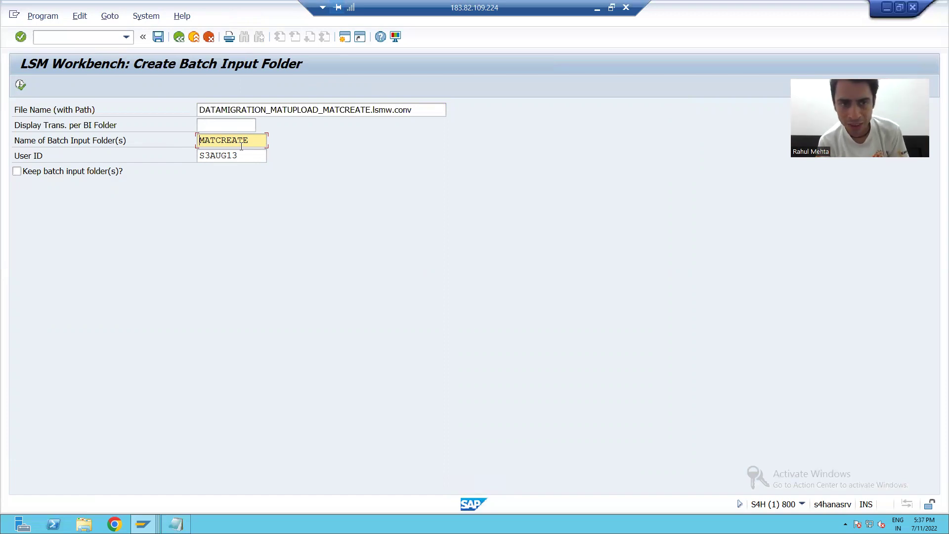
left_click_drag(255, 141, 199, 145)
left_click(216, 142)
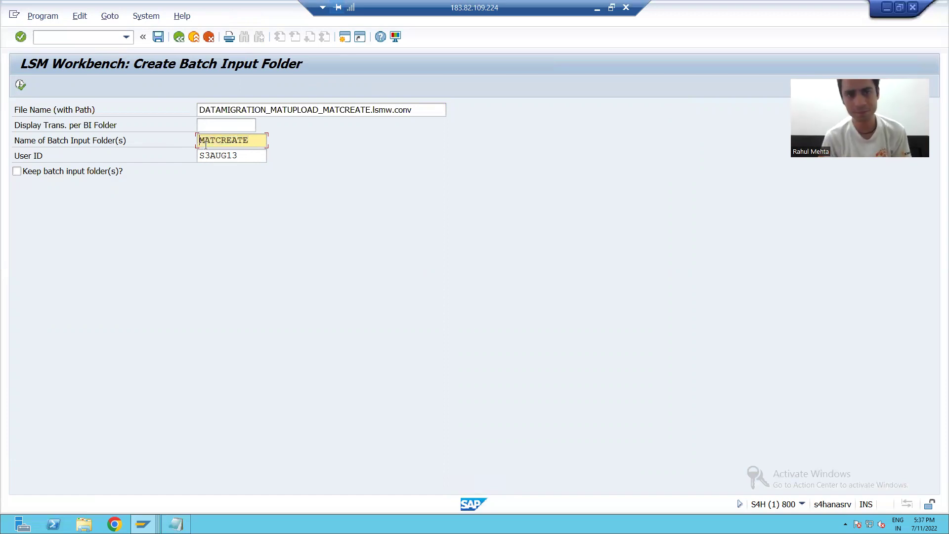
left_click_drag(257, 142, 198, 142)
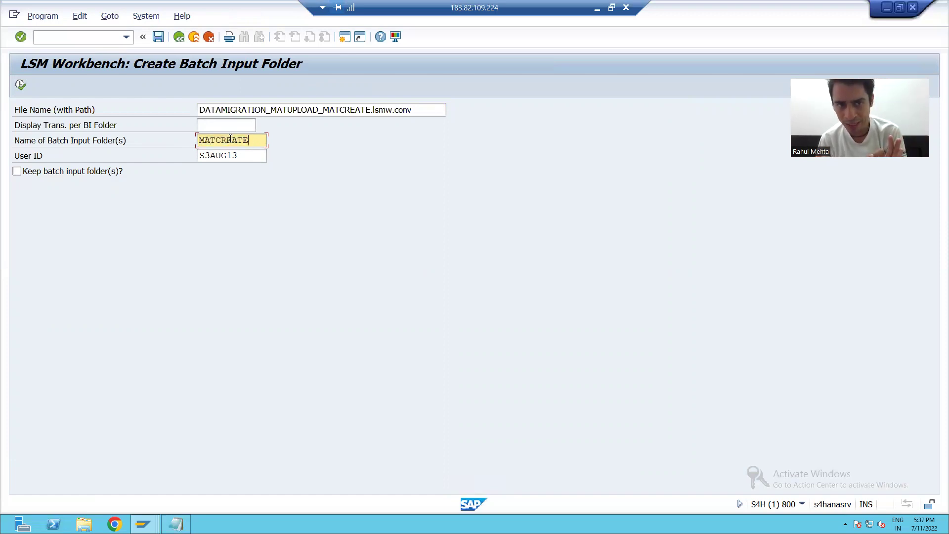
left_click(200, 140)
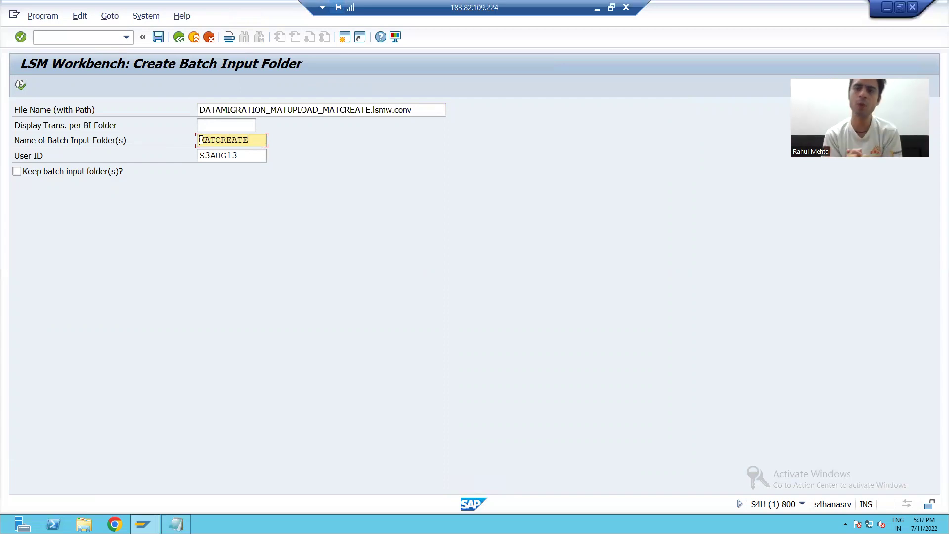
Step: Open transaction SE38 in a new session with /ose38 and display the source code of program ZPRG1_MM01_28_2
left_click(70, 39)
type("/ose38")
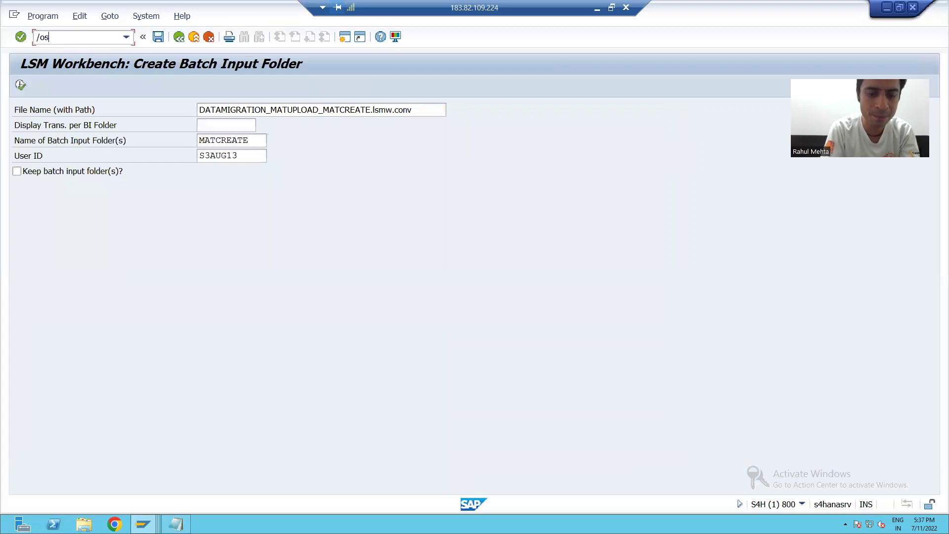
key("Return")
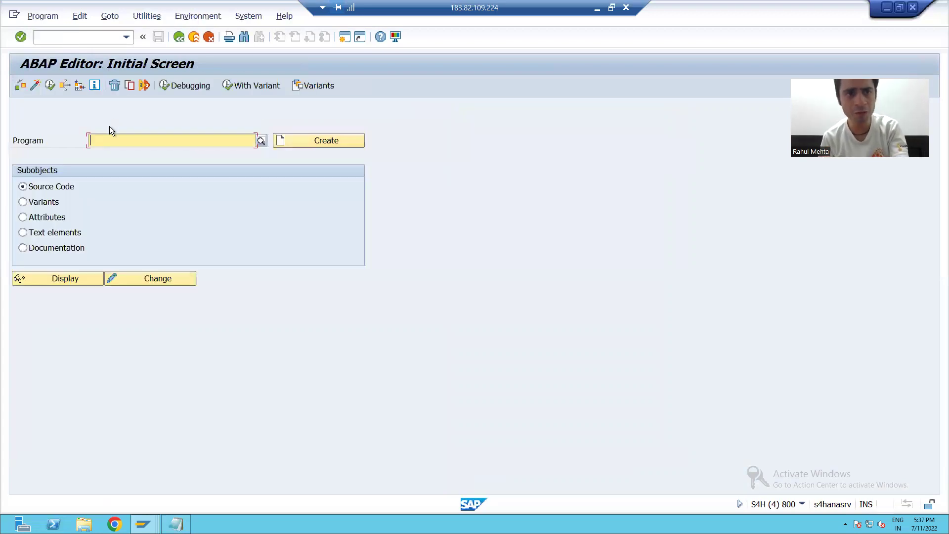
left_click(114, 141)
left_click(117, 155)
left_click(52, 279)
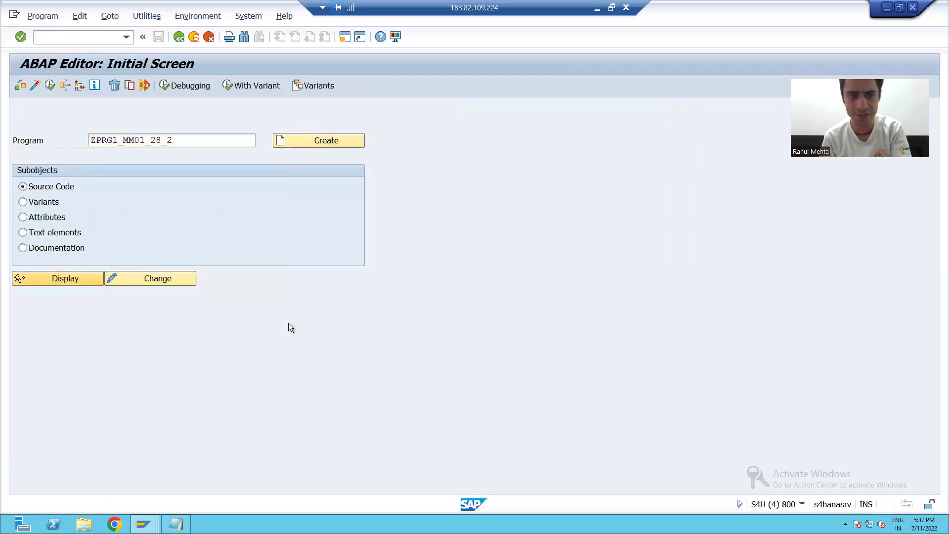
scroll(327, 328, "up", 6, "ctrl")
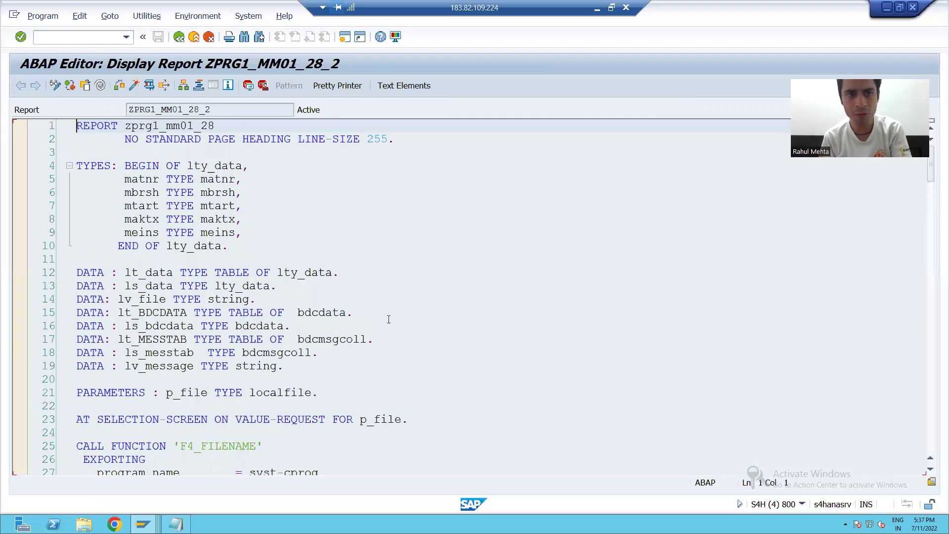
Step: Find the BDC_OPEN_GROUP function call in the source code and examine the value passed to its GROUP parameter
scroll(389, 319, "down", 16)
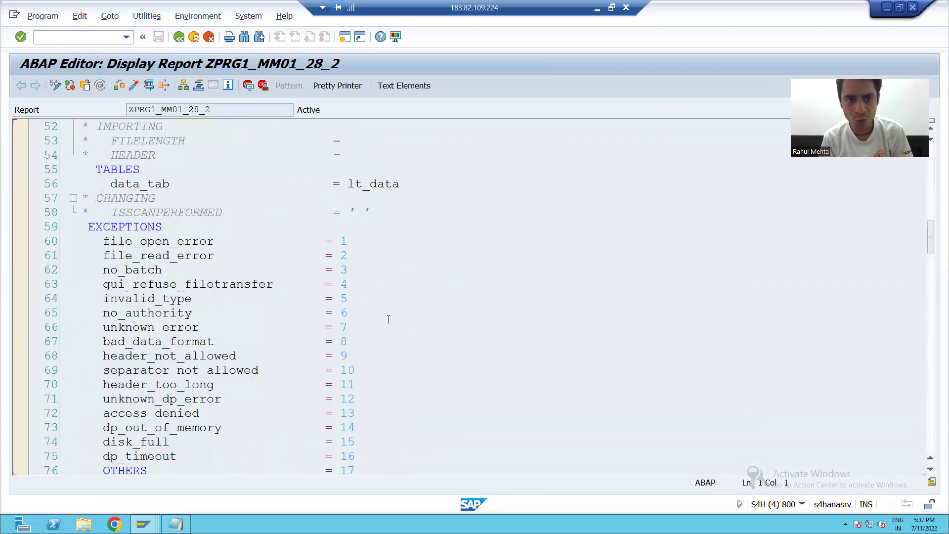
scroll(388, 319, "down", 3)
left_click(260, 214)
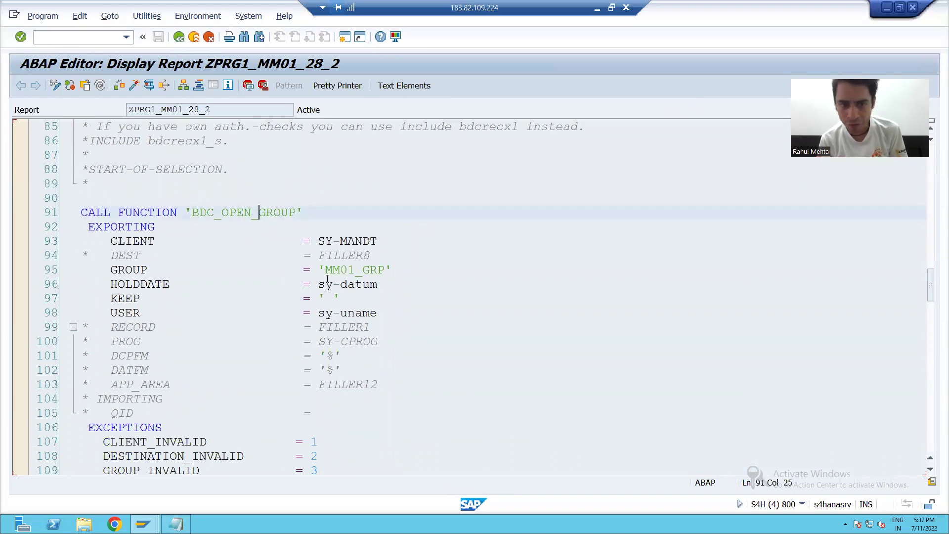
left_click_drag(325, 270, 387, 269)
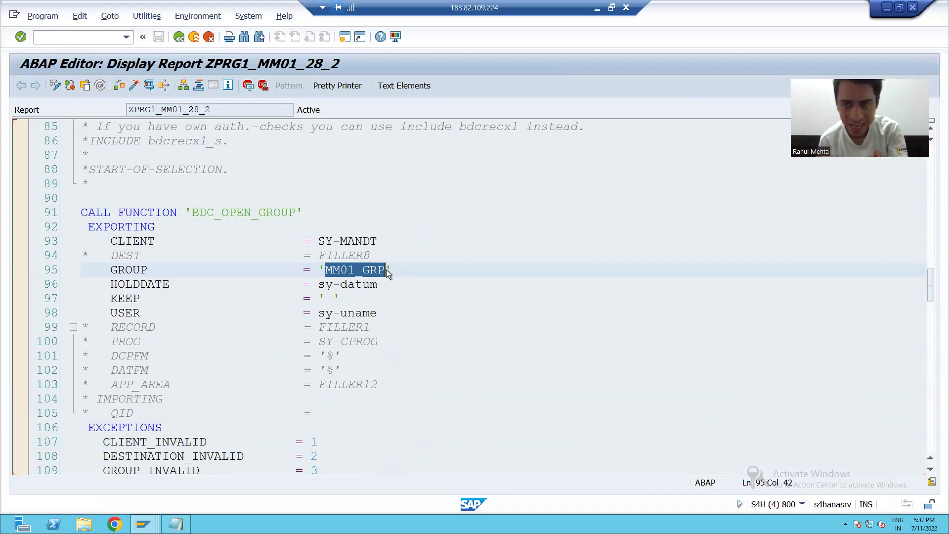
Step: Compare the batch input folder settings in LSMW with the KEEP parameter of the BDC_OPEN_GROUP call
key("alt+Tab")
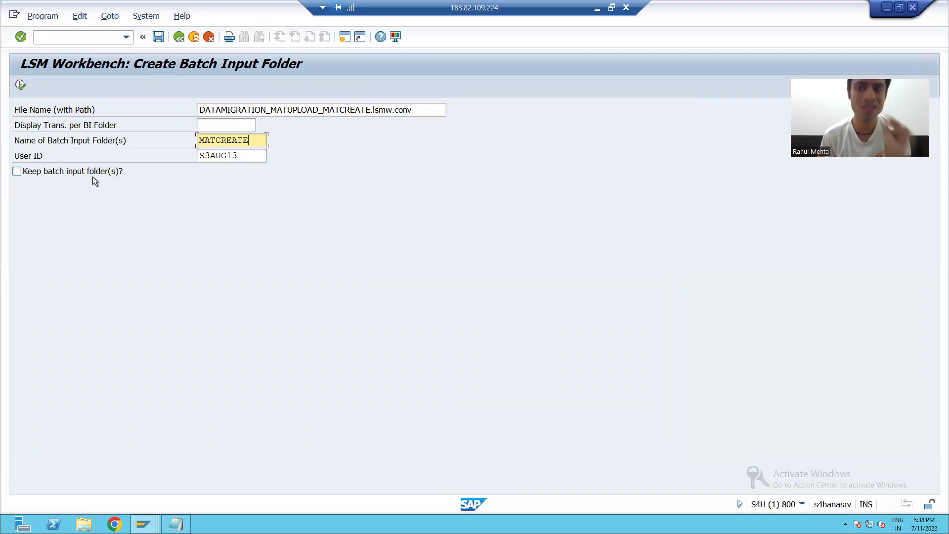
key("alt+Tab")
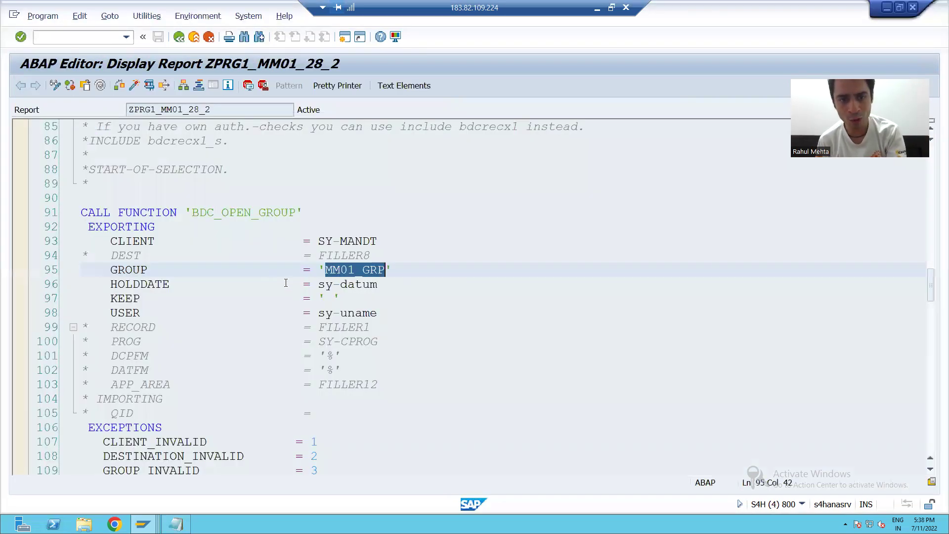
left_click(155, 299)
left_click(341, 298)
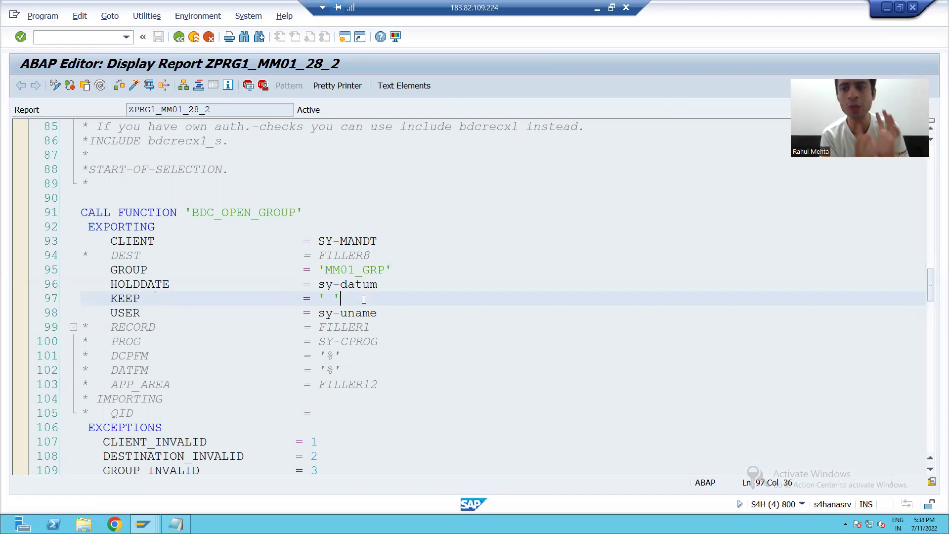
Step: Return to the LSMW session, enable keeping the batch input folders and create the MATCREATE batch input folder
key("alt+Tab")
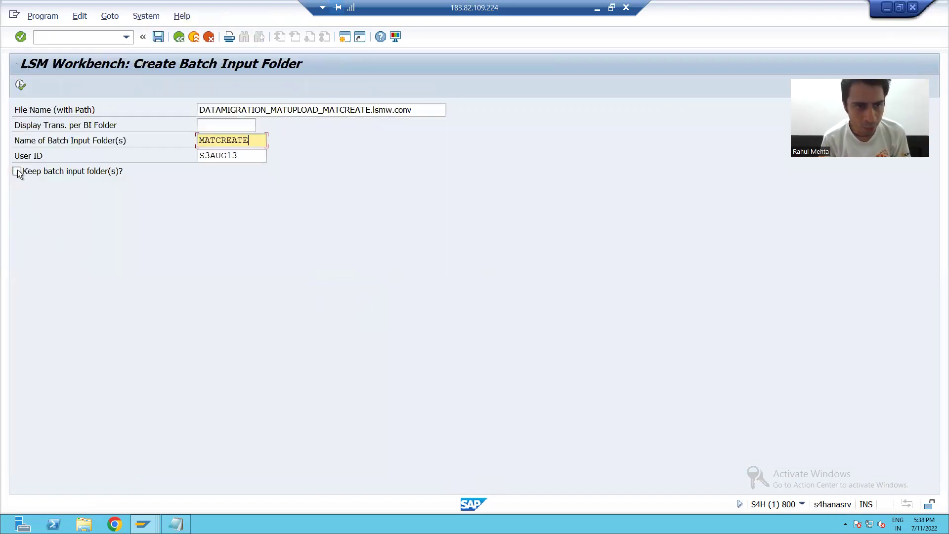
left_click(17, 171)
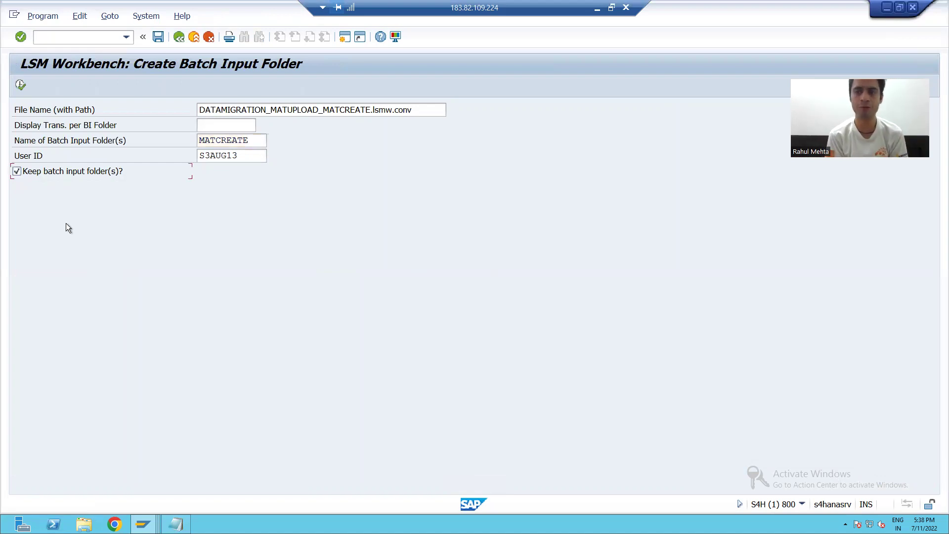
left_click(19, 85)
left_click_drag(188, 309, 314, 193)
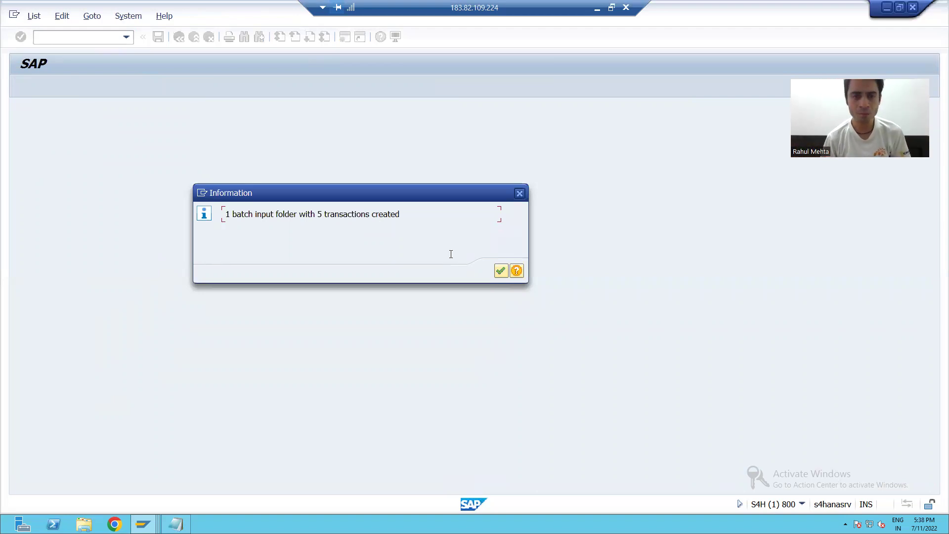
left_click(497, 274)
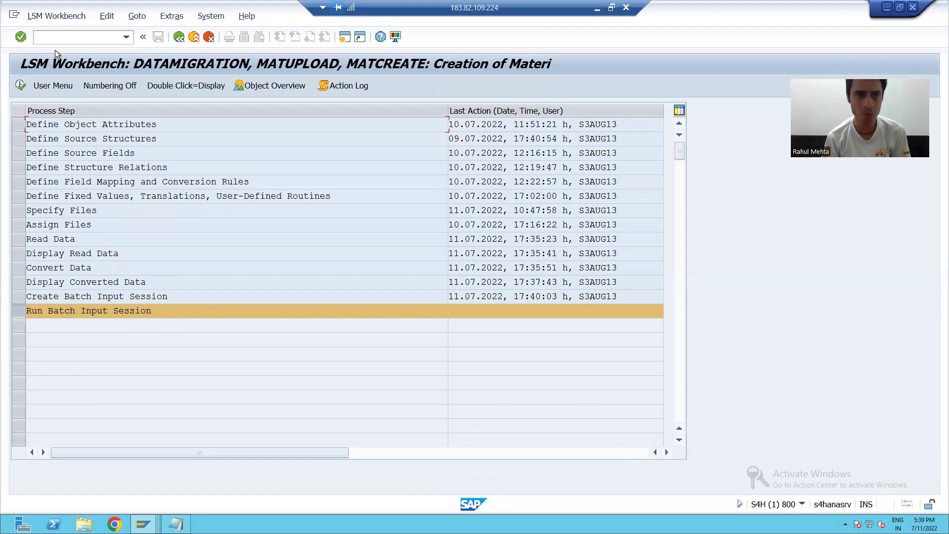
Step: Open transaction SM35 in a new session with /osm35 and select the newest MATCREATE session
type("/osm35")
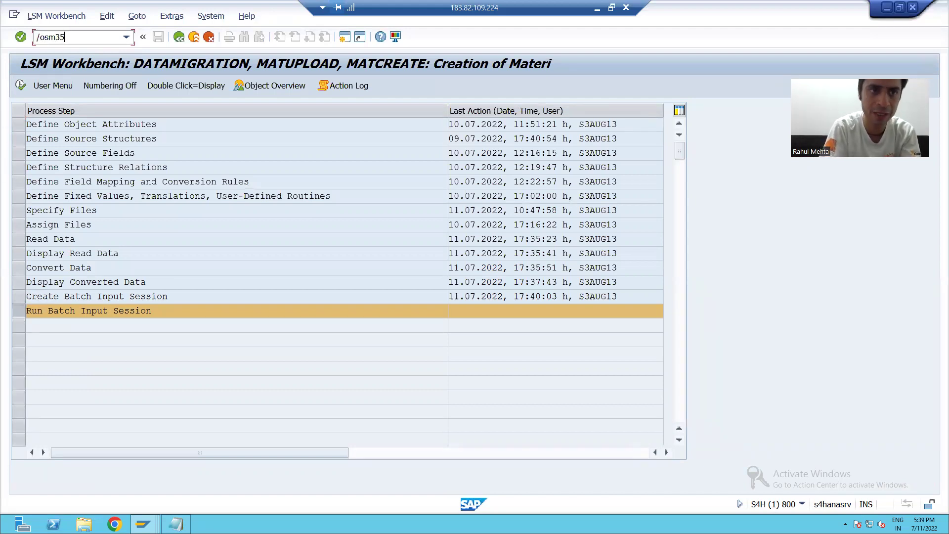
key("Return")
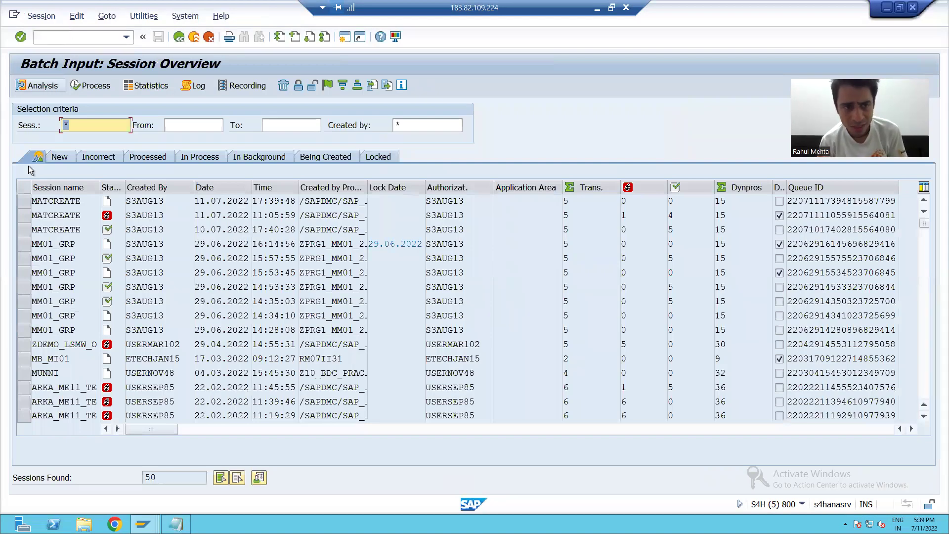
left_click(25, 200)
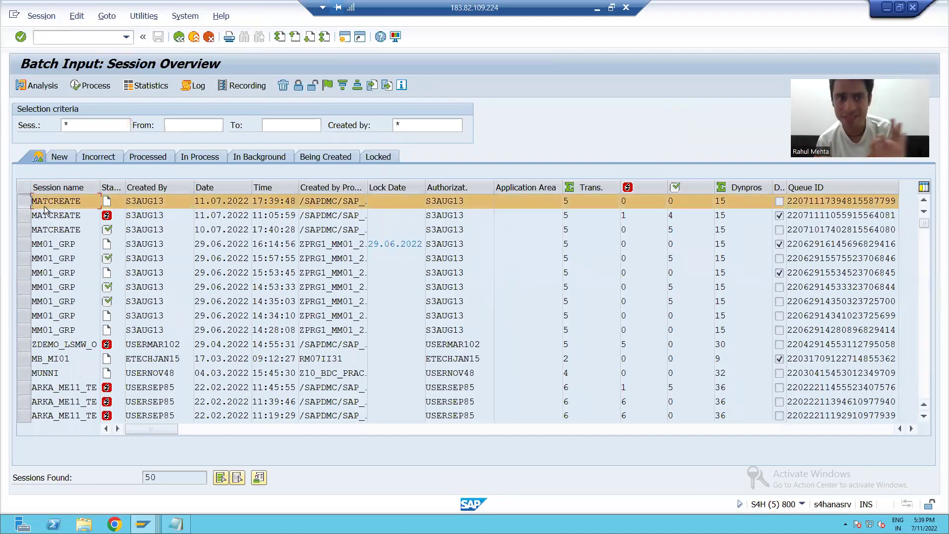
Step: Widen the status column in the session overview, examine the newest MATCREATE session's status and creation time, and leave the overview
left_click_drag(82, 201, 27, 205)
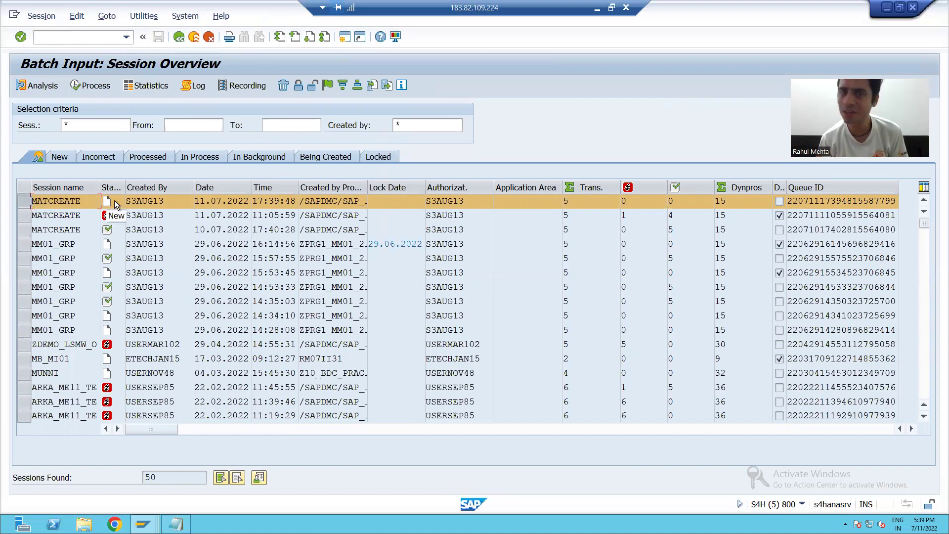
left_click_drag(124, 192, 141, 193)
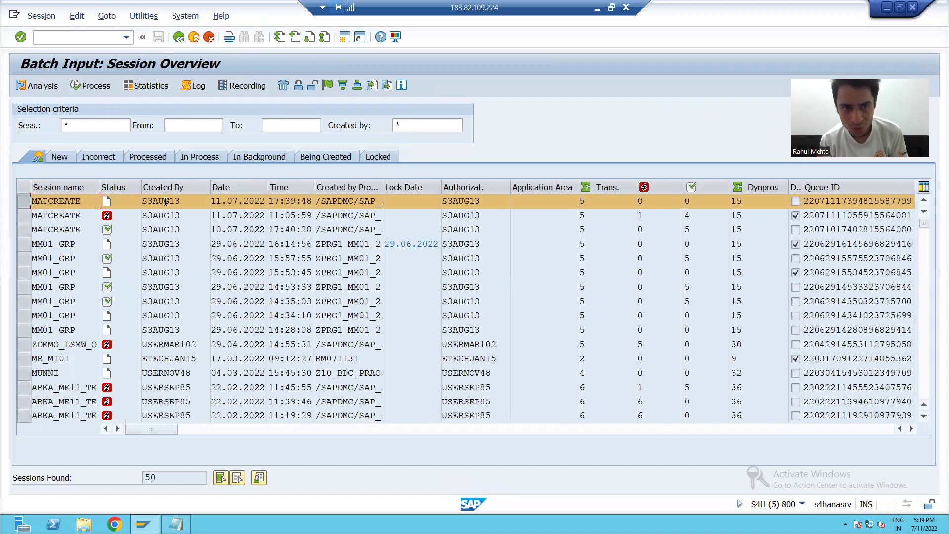
left_click(306, 201)
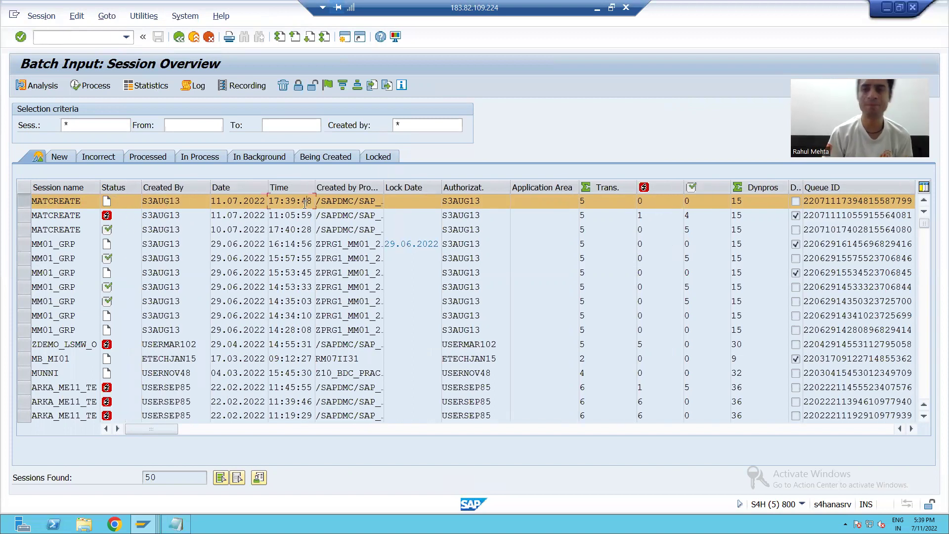
key("F3")
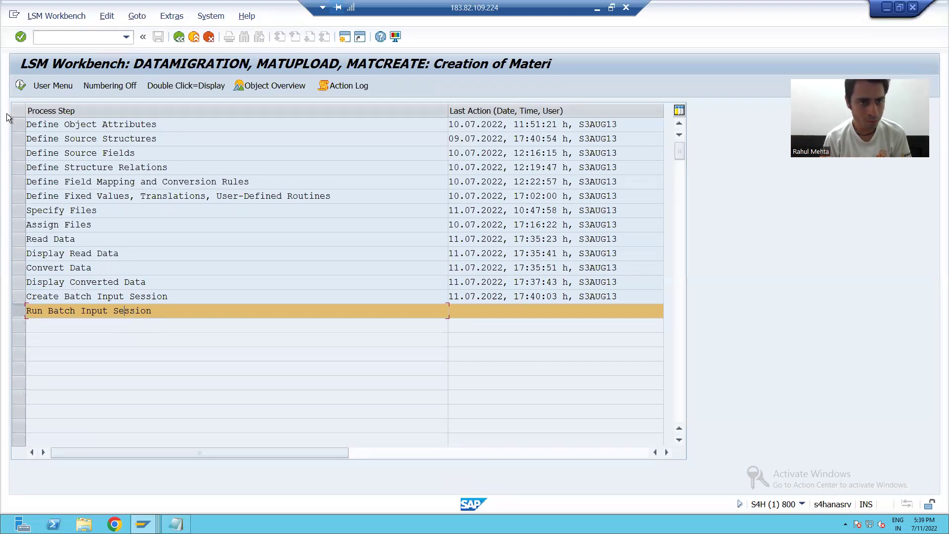
Step: Run the Run Batch Input Session step in LSMW and start processing the newest MATCREATE session in foreground mode
left_click(20, 85)
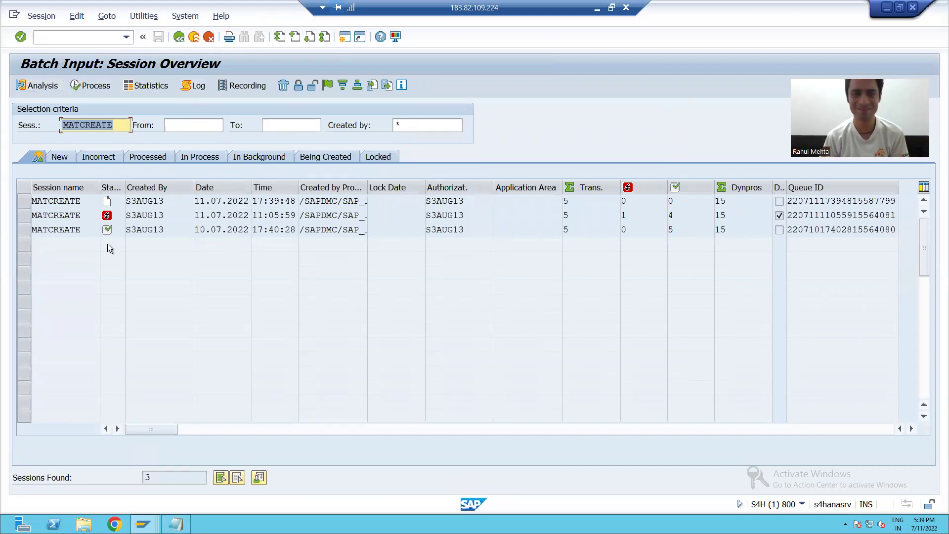
left_click(28, 202)
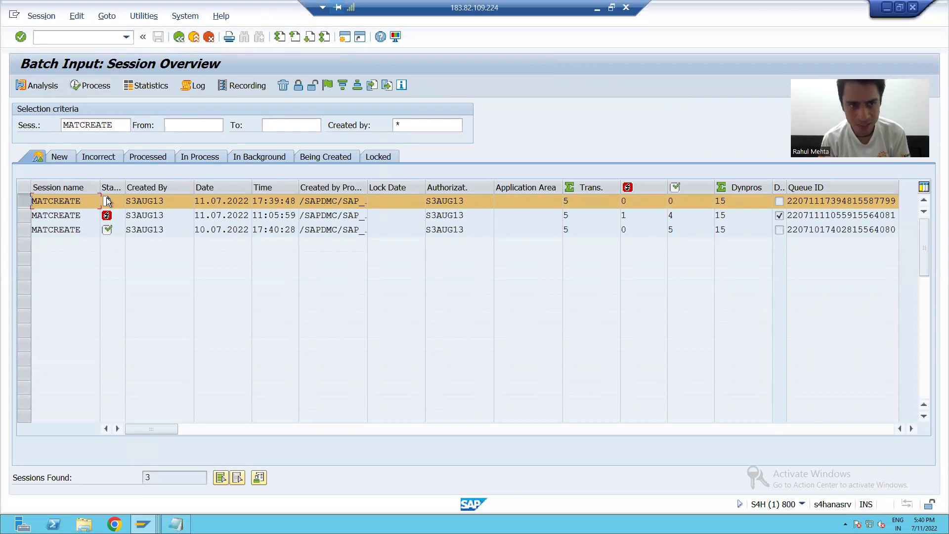
left_click(95, 87)
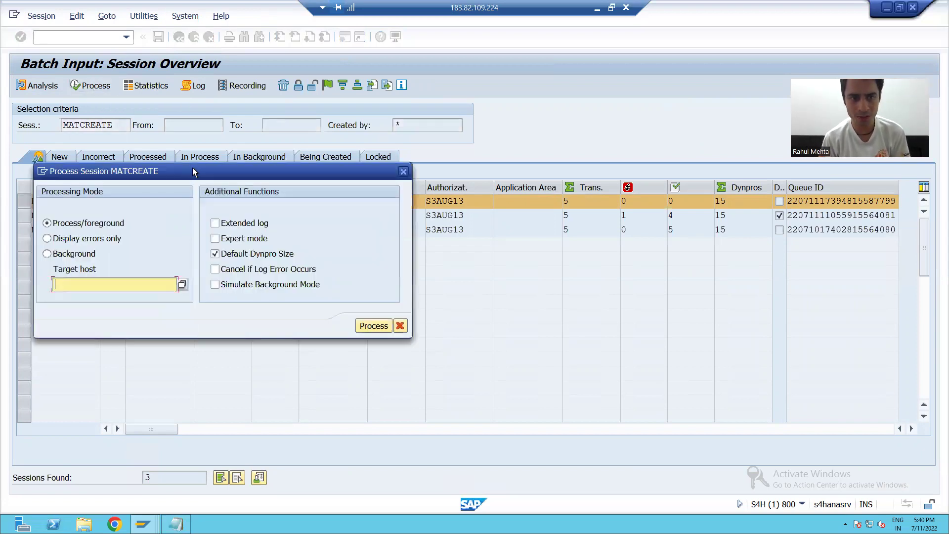
left_click_drag(193, 172, 353, 125)
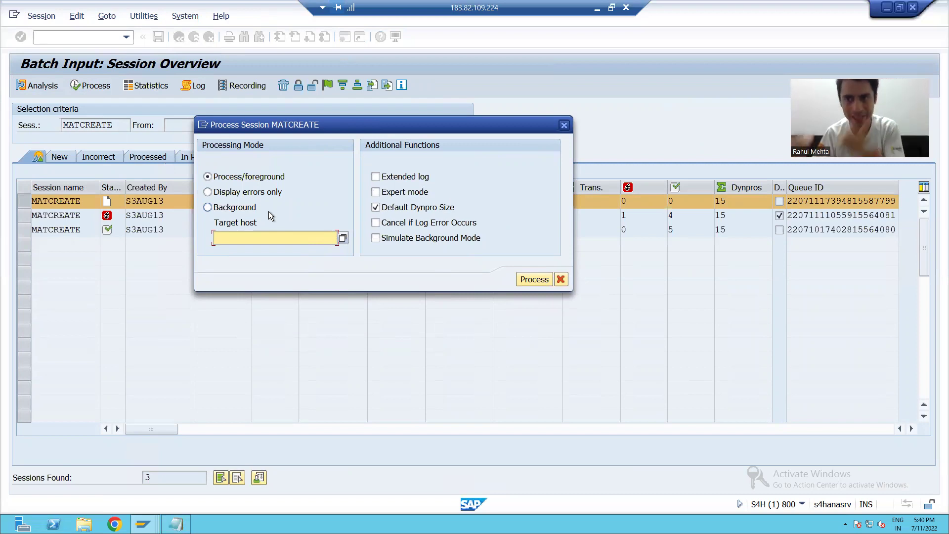
left_click(540, 283)
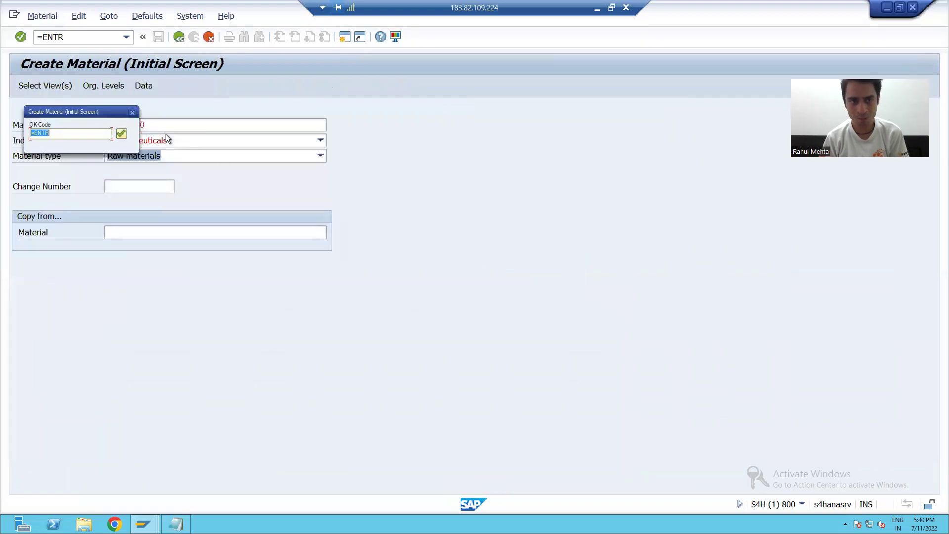
Step: Confirm each OK-Code of the foreground run to create materials PMAT_80 through PMAT_84
left_click_drag(114, 111, 490, 167)
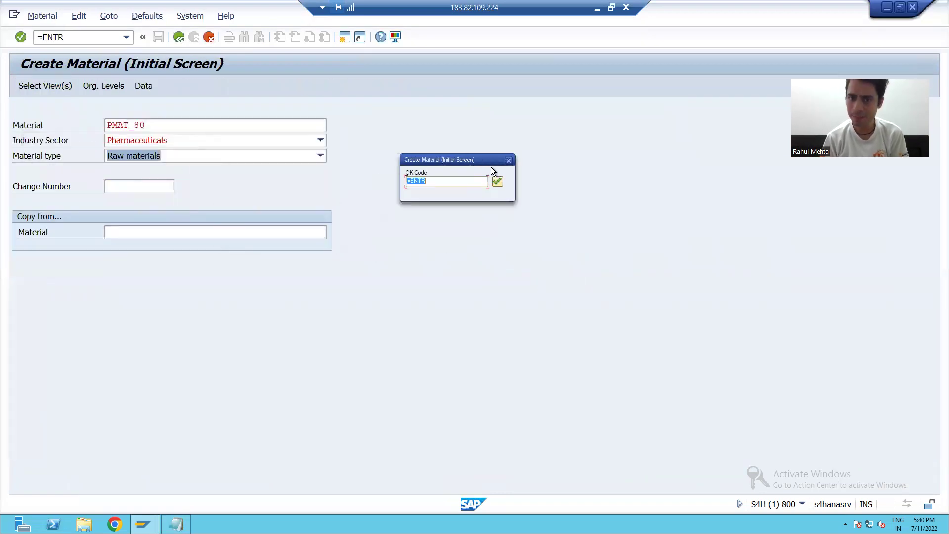
left_click(497, 182)
left_click(497, 182)
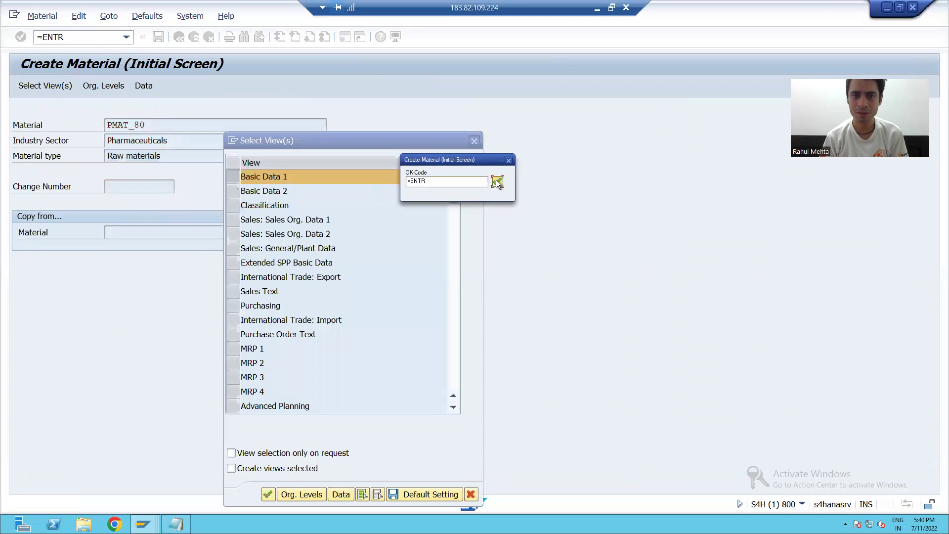
left_click(497, 182)
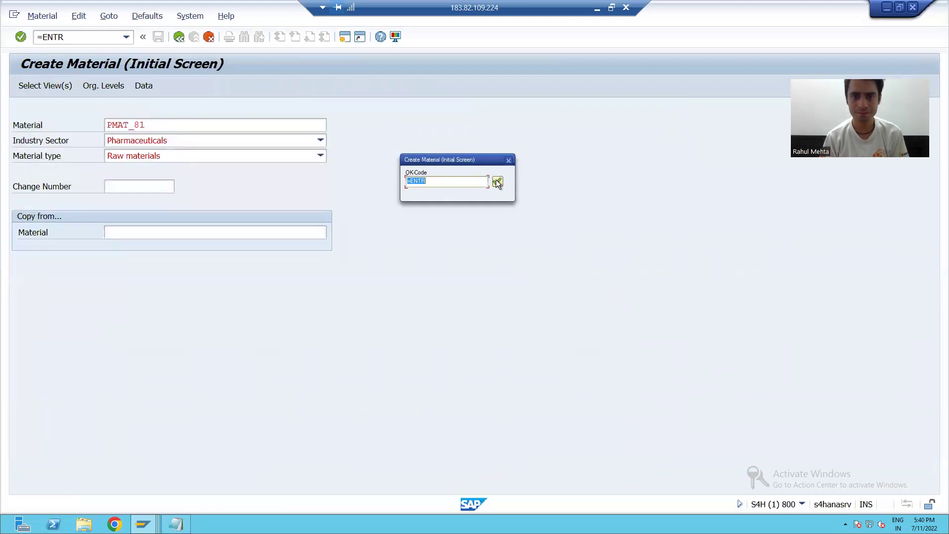
left_click(497, 182)
left_click(497, 182)
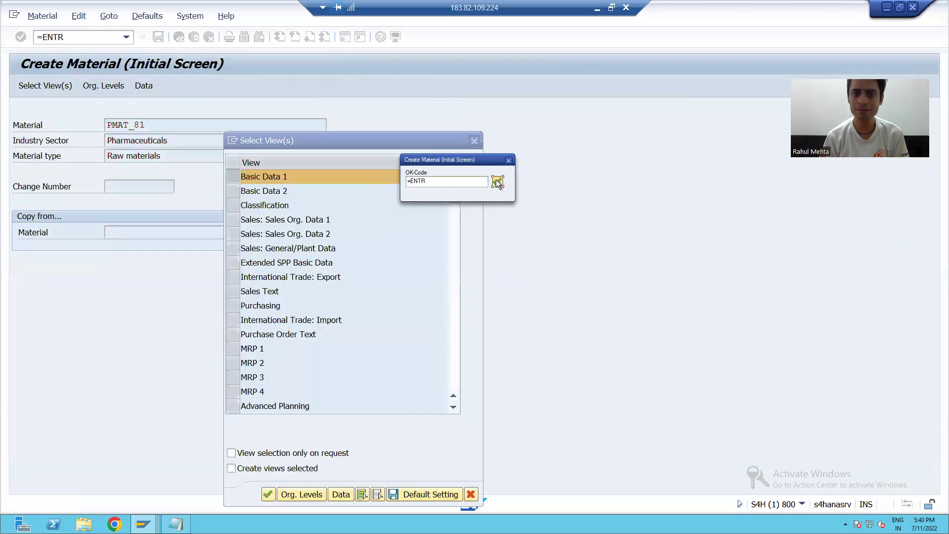
left_click(497, 182)
left_click(497, 182)
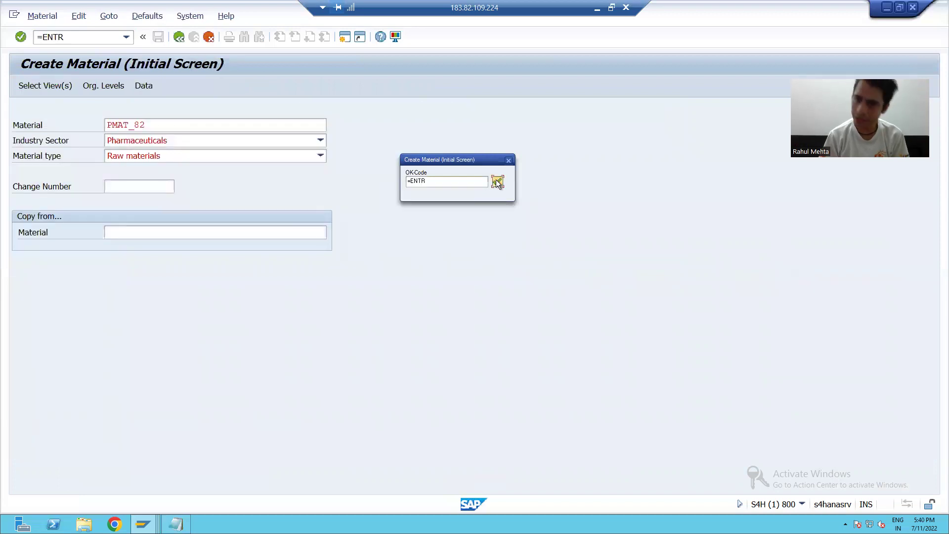
left_click(497, 182)
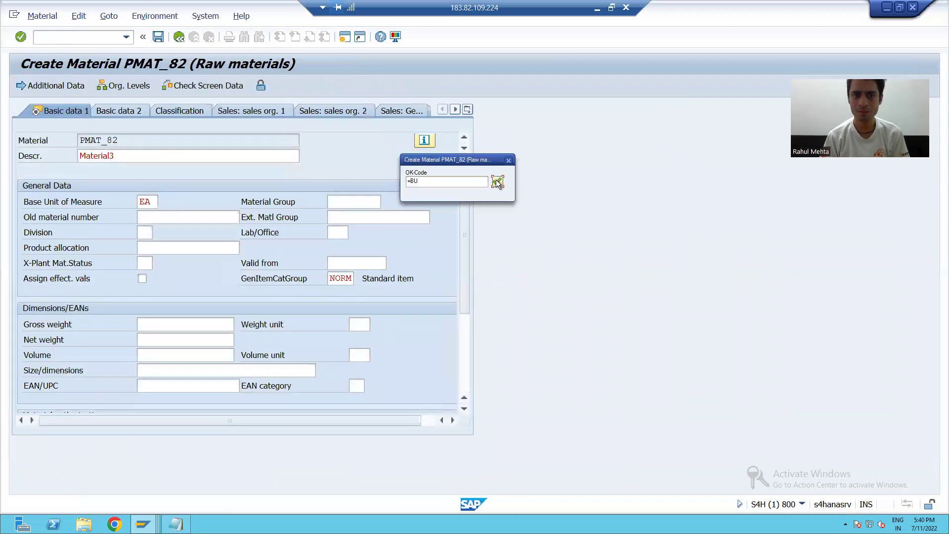
left_click(497, 182)
left_click(497, 182)
left_click(497, 182)
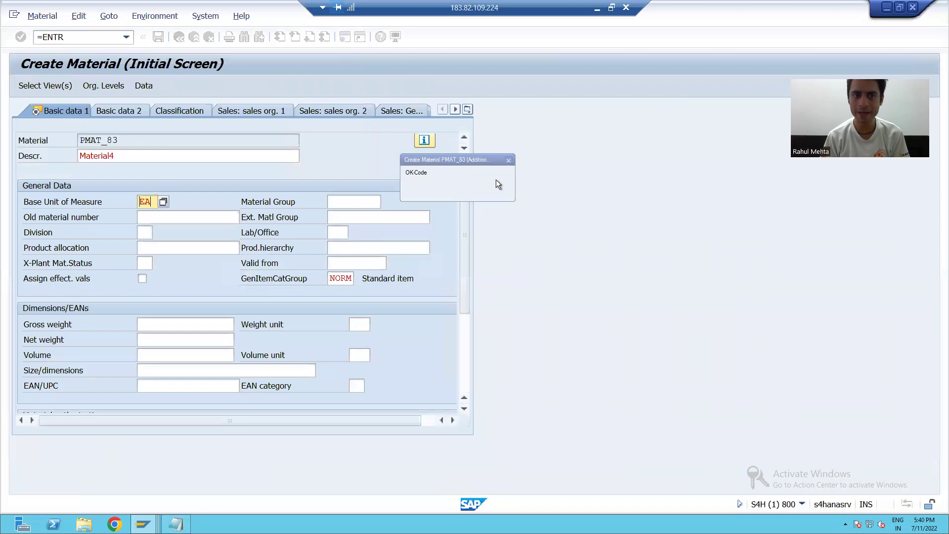
left_click(496, 182)
left_click(497, 182)
left_click(497, 182)
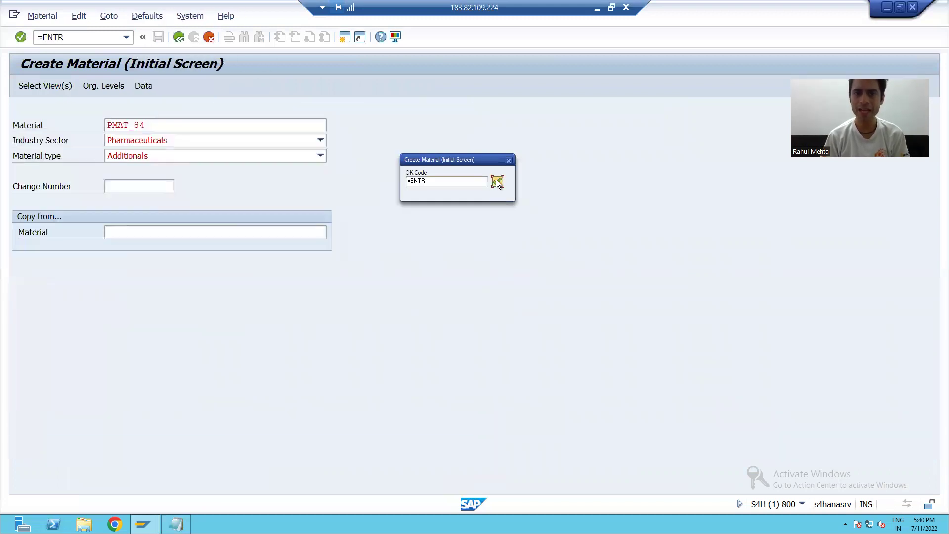
left_click(497, 182)
left_click(497, 182)
left_click(497, 182)
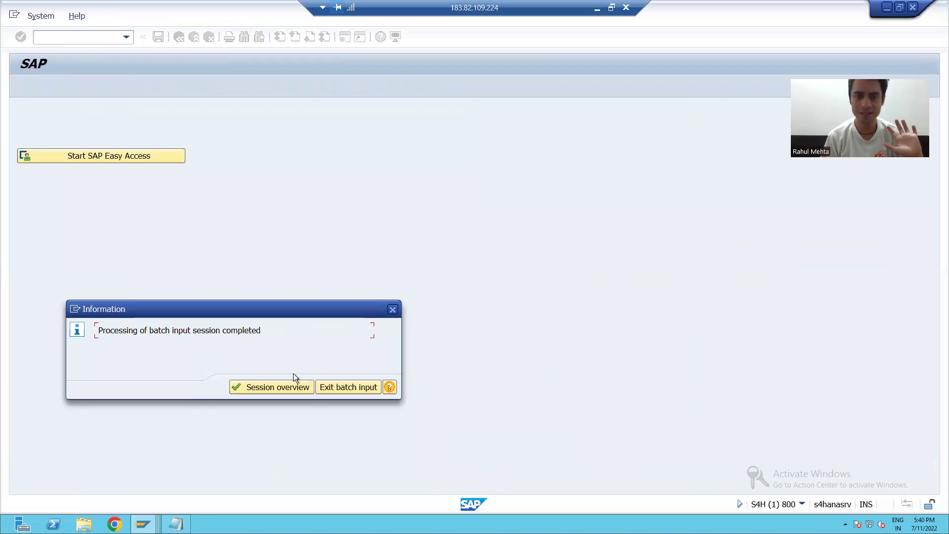
Step: Return to the session overview and check the status of the newest MATCREATE session
left_click(284, 387)
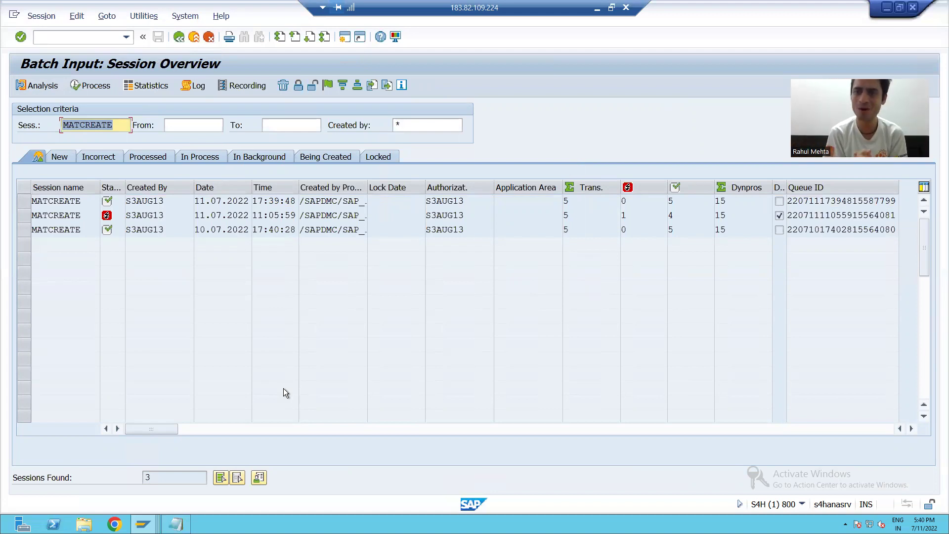
left_click(33, 200)
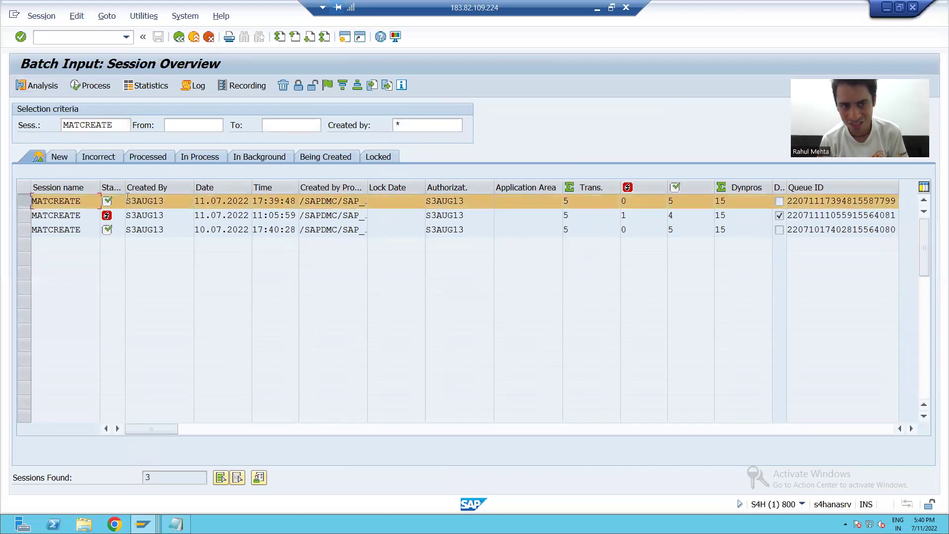
left_click_drag(125, 187, 152, 187)
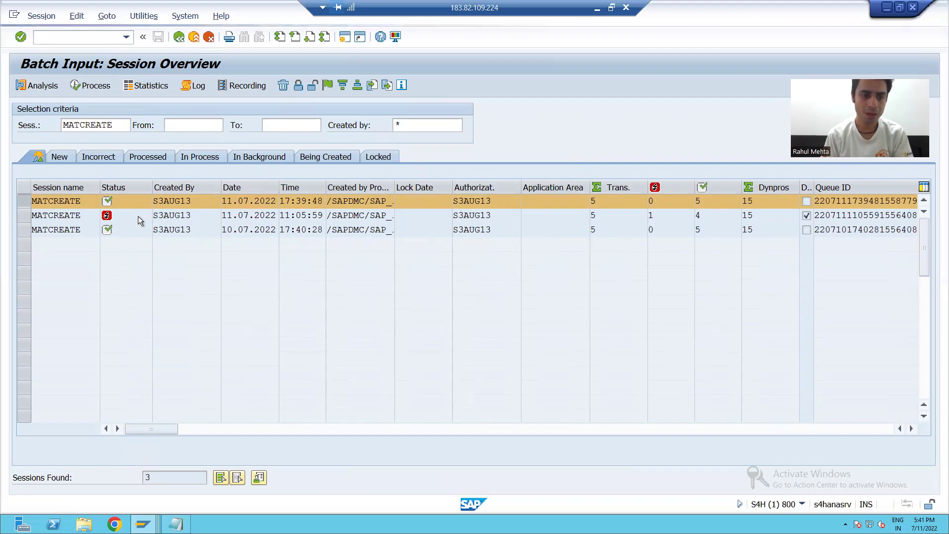
Step: Leave the batch input session overview and reopen transaction LSMW
key("F3")
type("lsmw")
key("Return")
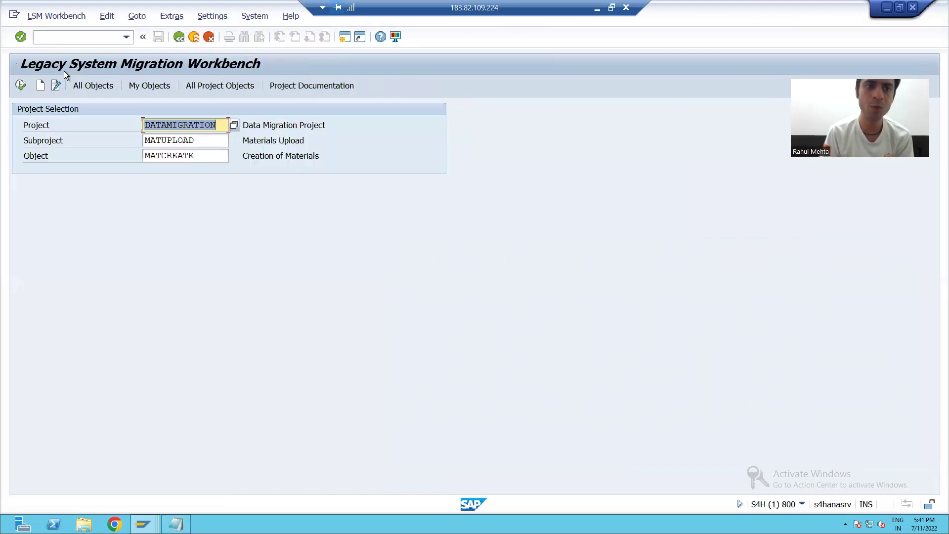
Step: Open the Legacy Materials file on the desktop and renumber its five materials as PMAT_20 through PMAT_24
key("super+d")
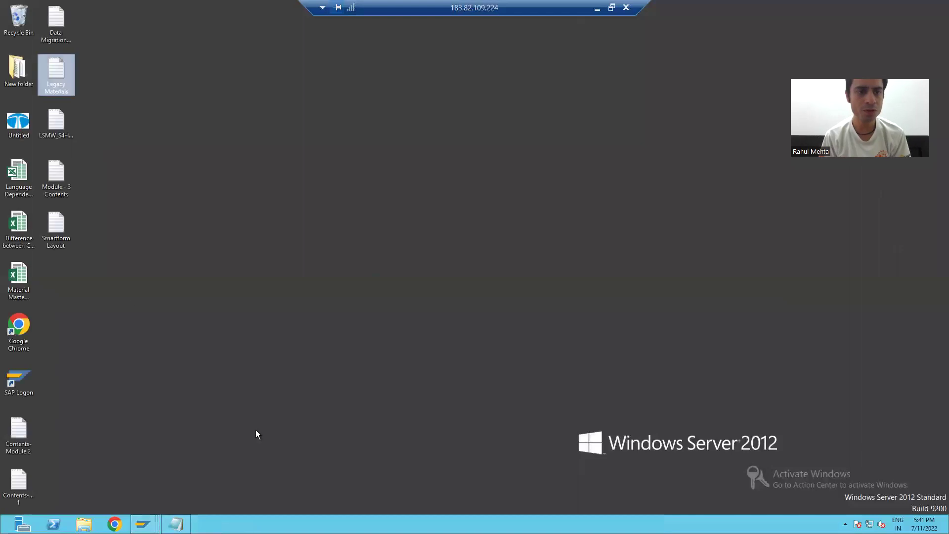
double_click(57, 74)
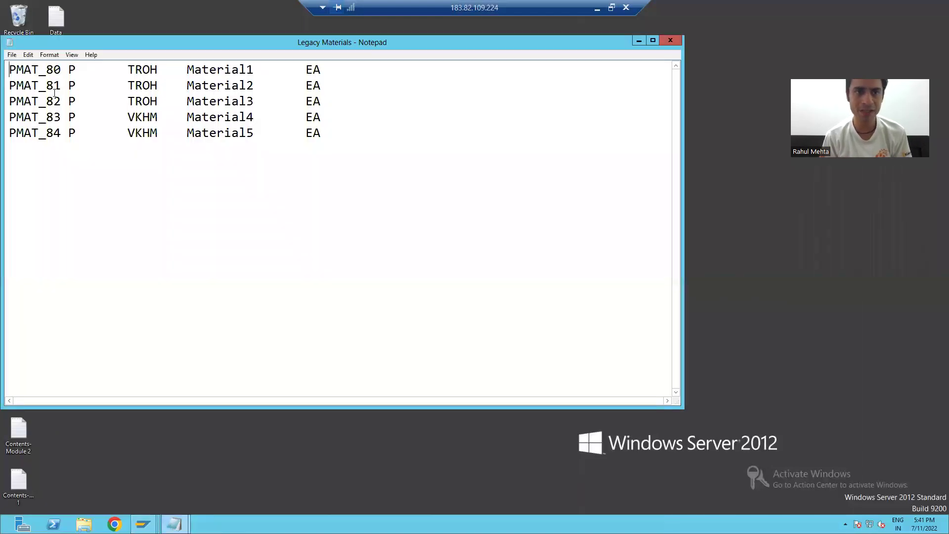
left_click(54, 70)
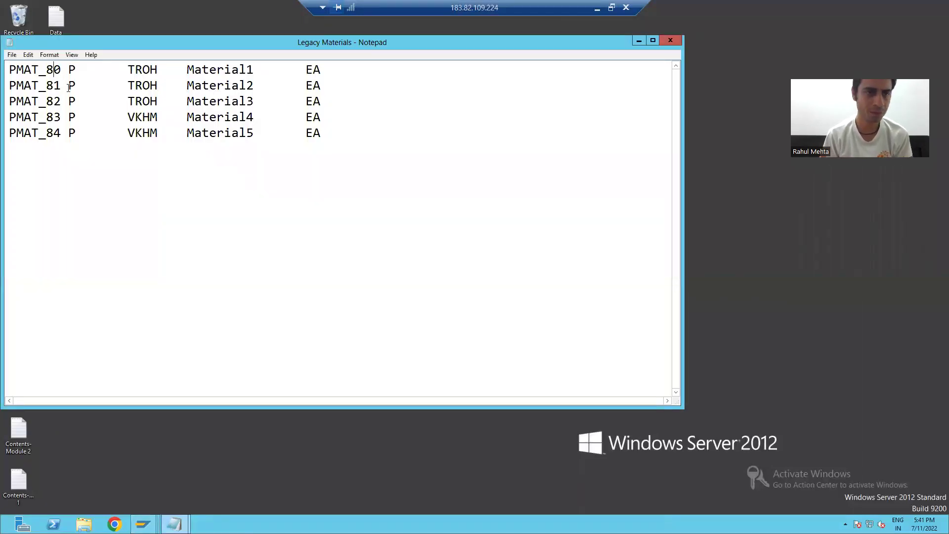
key("BackSpace")
type("2")
key("Down")
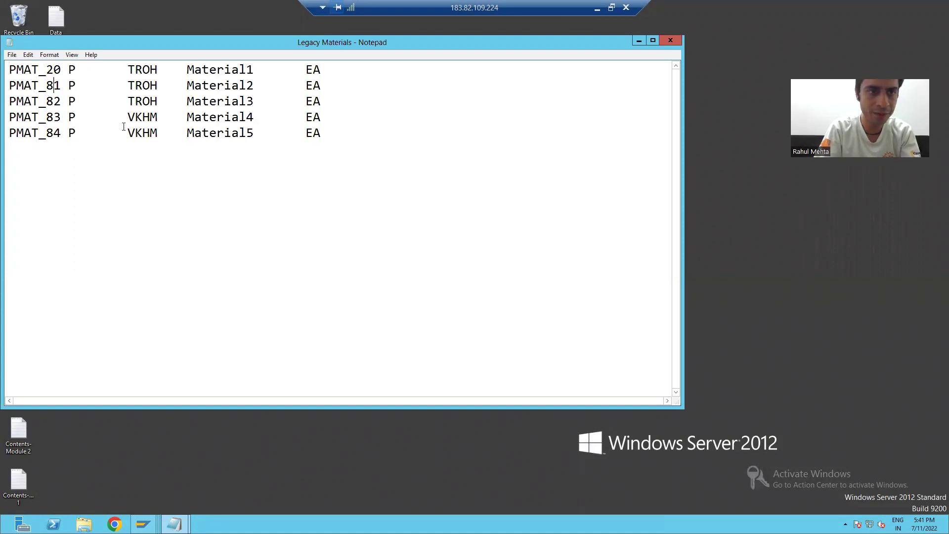
key("BackSpace")
type("2")
key("Down")
key("BackSpace")
type("2")
key("Down")
key("BackSpace")
type("2")
key("Down")
key("BackSpace")
type("2")
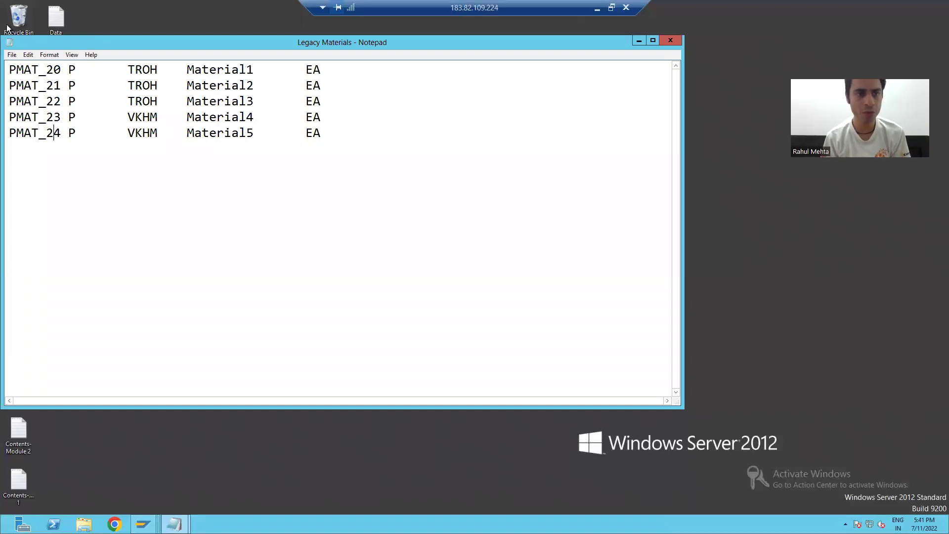
Step: Save the Legacy Materials file and close it
left_click(12, 55)
key("Return")
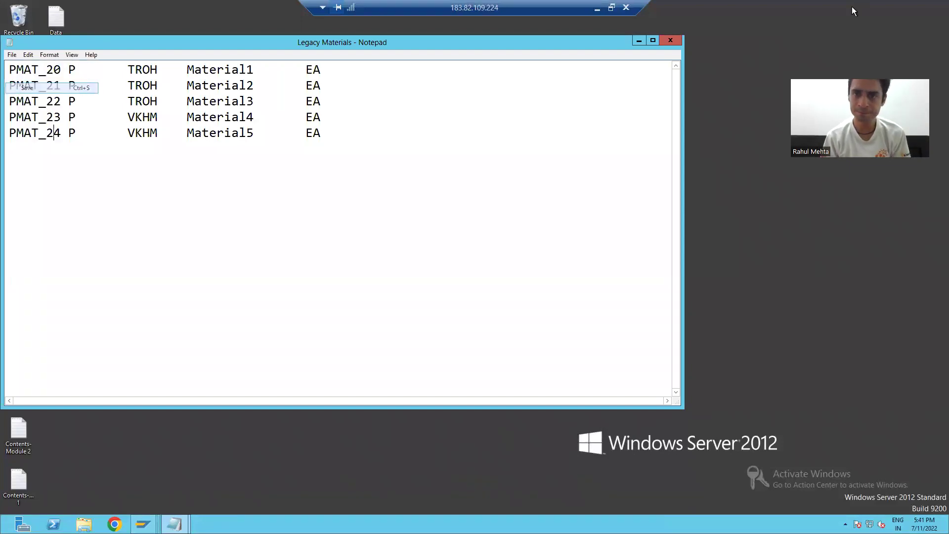
left_click(670, 41)
Step: Switch back to LSMW, run the Read Data step for the MATCREATE object and return to the process steps
mouse_move(143, 524)
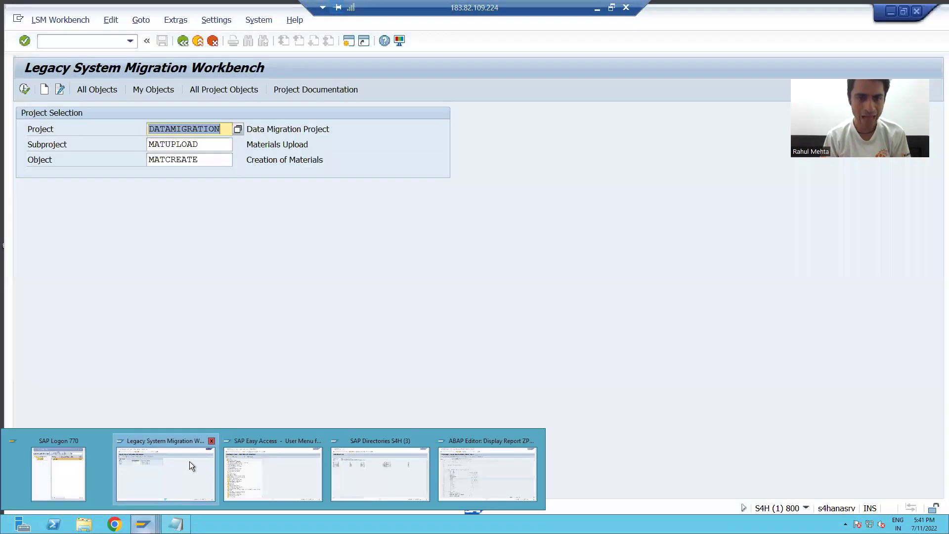
left_click(189, 466)
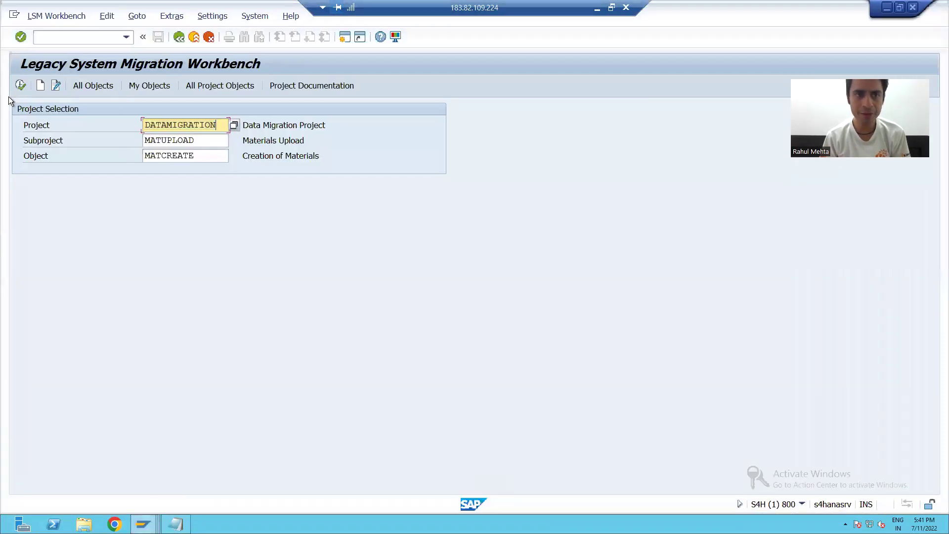
left_click(20, 85)
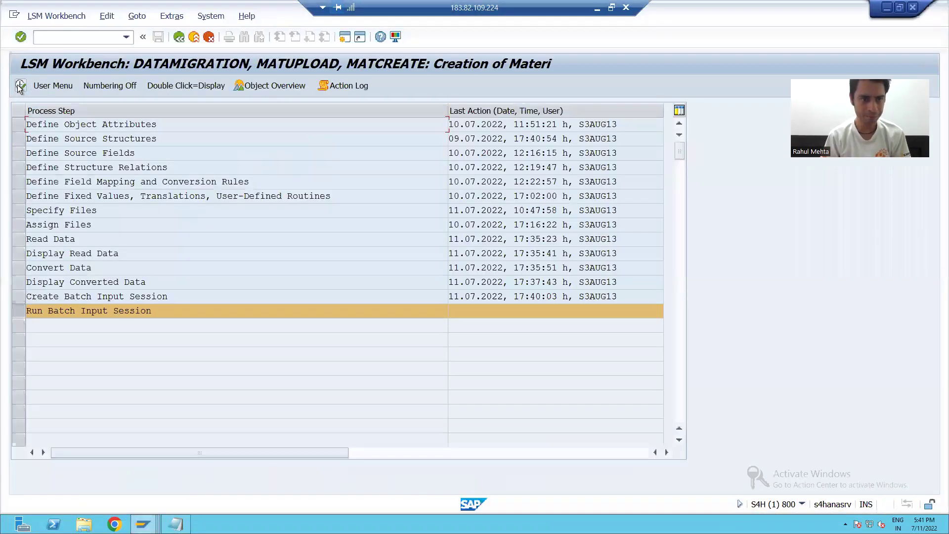
left_click(20, 240)
left_click(20, 86)
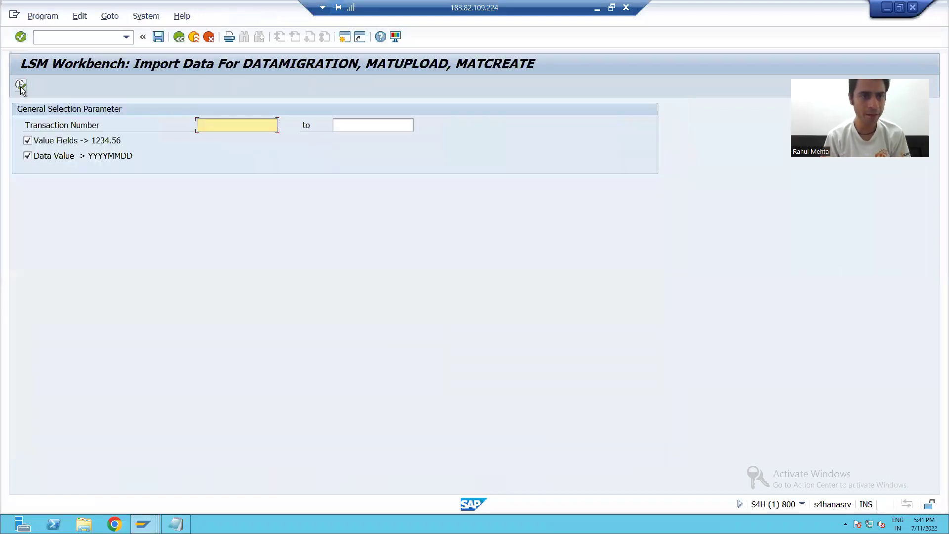
left_click(19, 86)
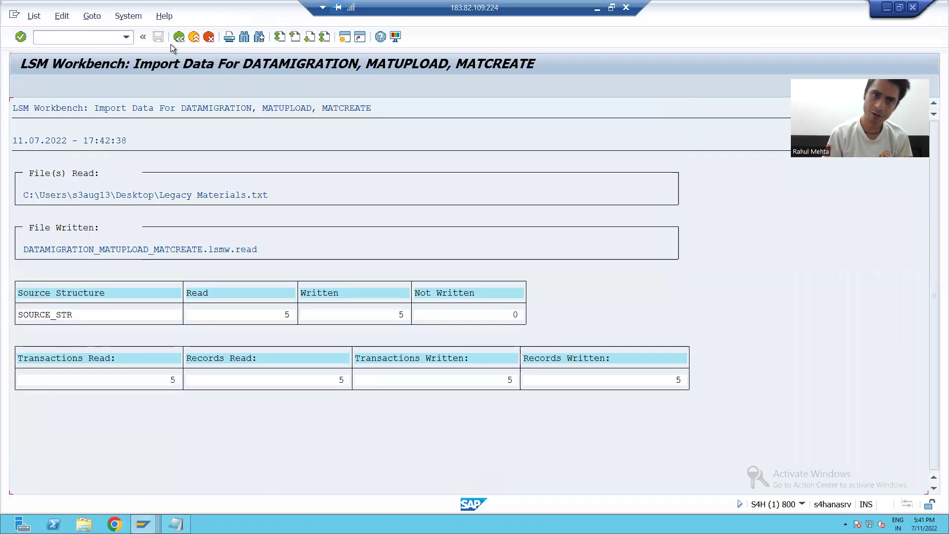
left_click(179, 41)
left_click(179, 41)
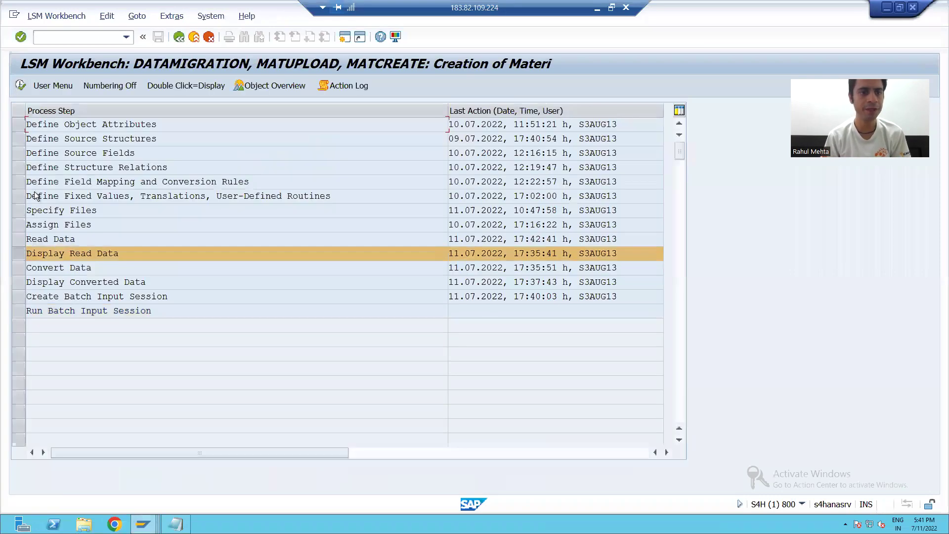
Step: Run the Convert Data step for the MATCREATE object and return to the process steps
left_click(20, 269)
left_click(20, 85)
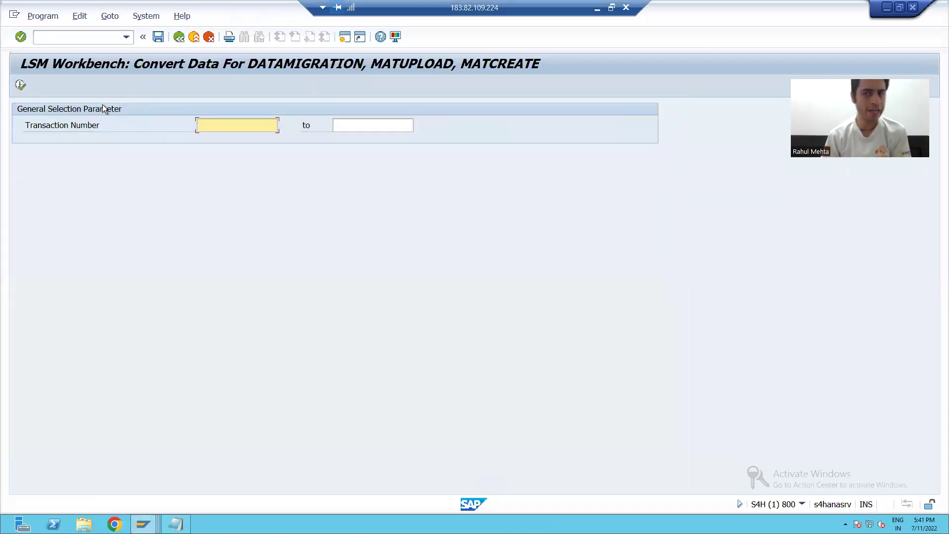
left_click(20, 85)
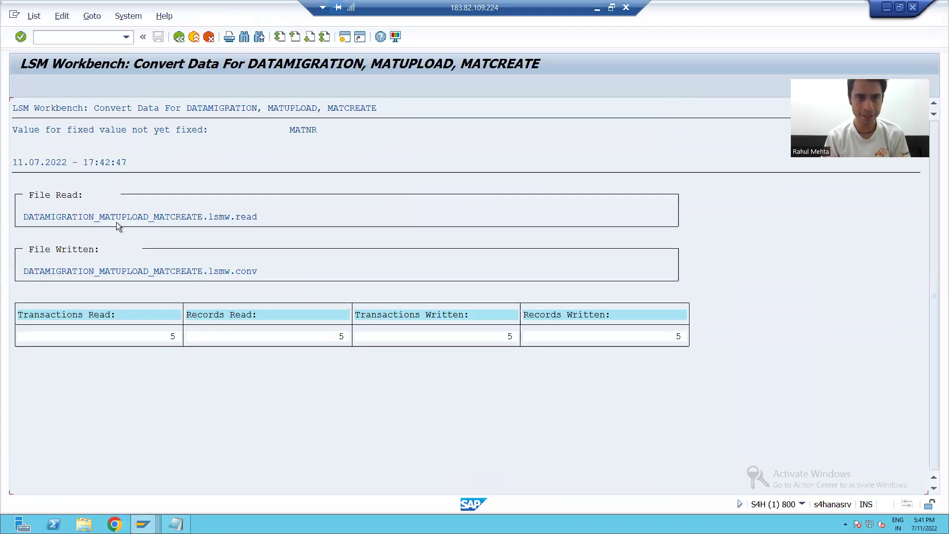
left_click_drag(29, 271, 256, 271)
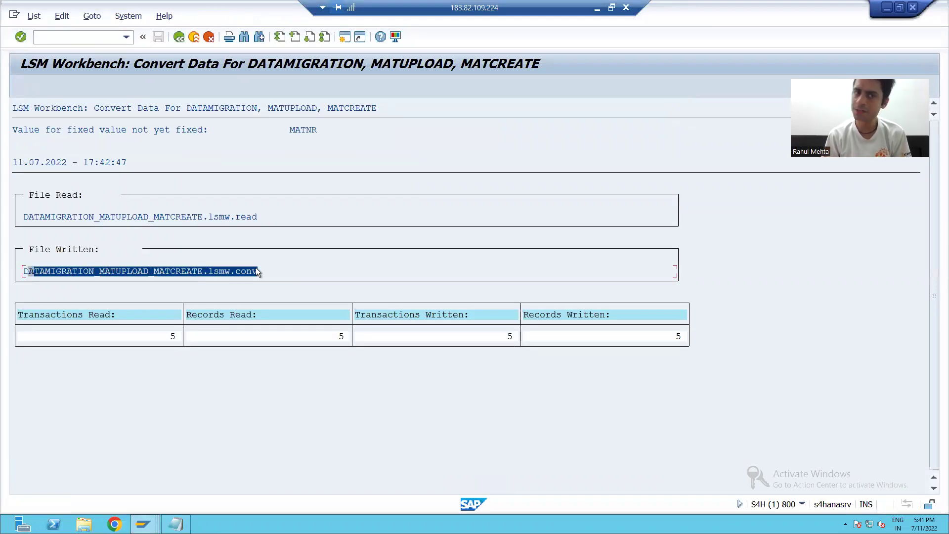
left_click(179, 38)
left_click(179, 39)
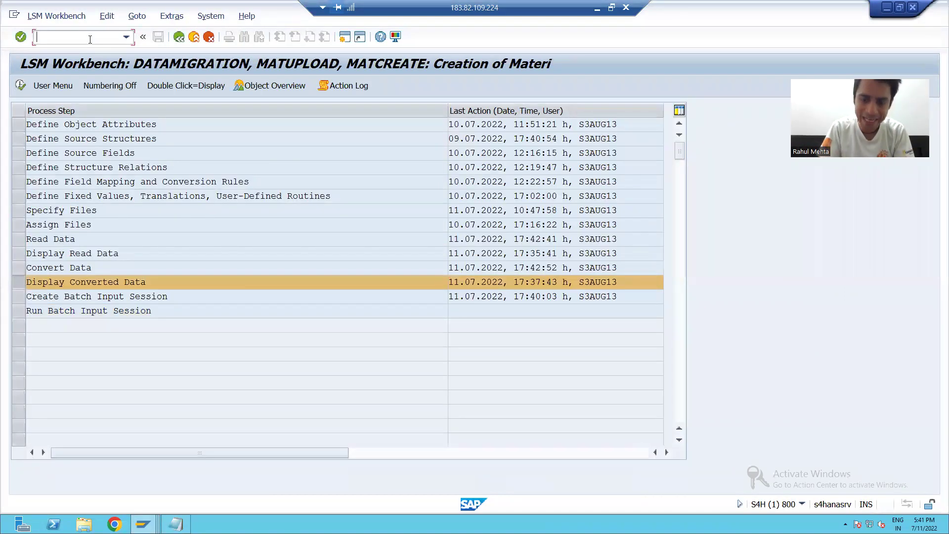
Step: Open the SAP Directories overview in a new session and display the contents of the DIR_HOME directory
type("/nsm35")
key("Return")
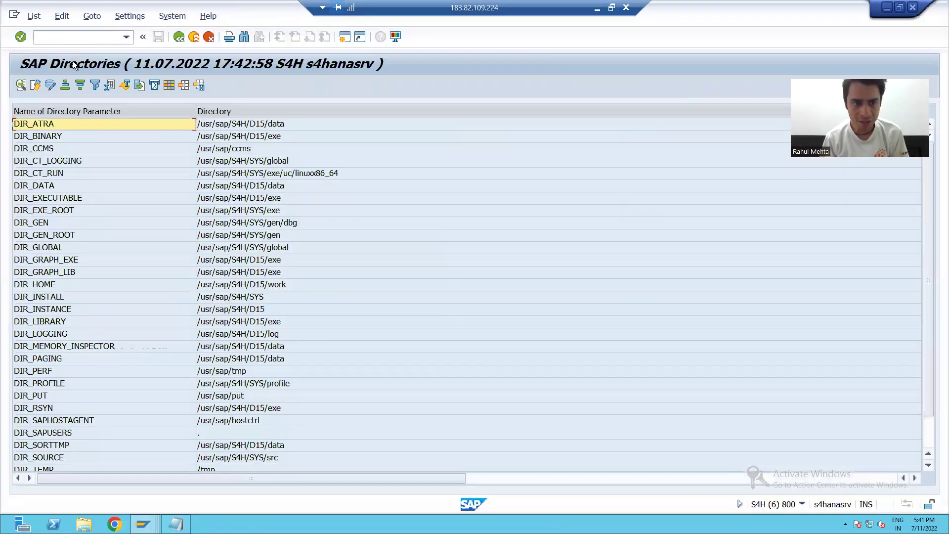
double_click(216, 287)
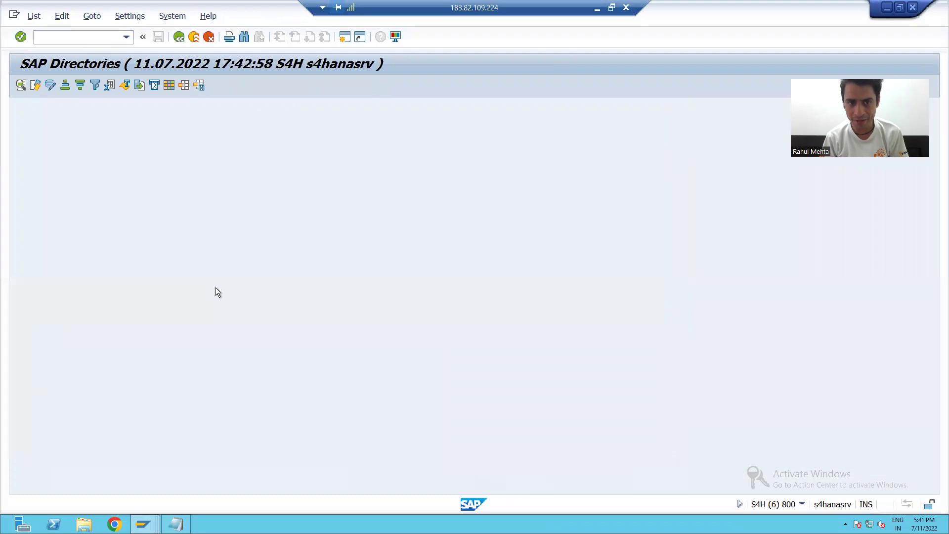
Step: Filter the directory's files by last change date 11.07.2022
left_click(179, 111)
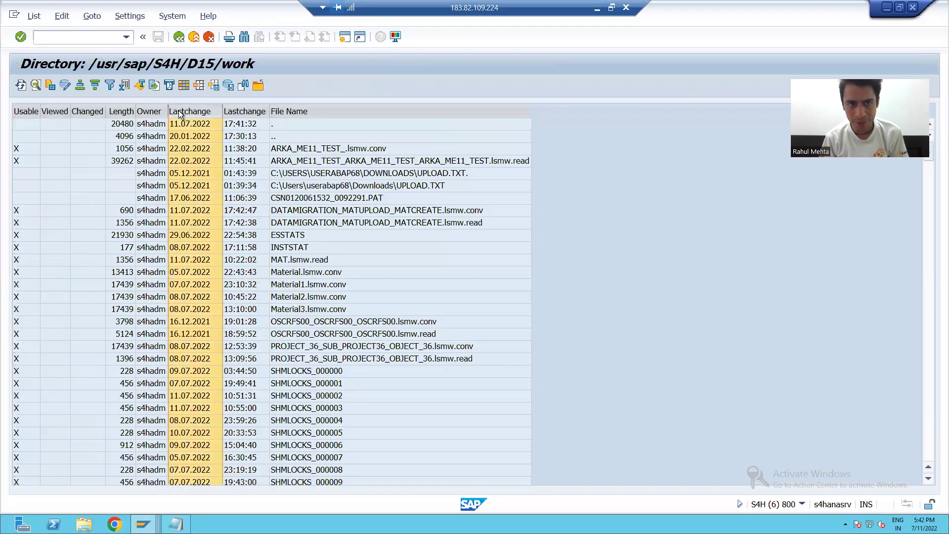
right_click(179, 111)
left_click(215, 237)
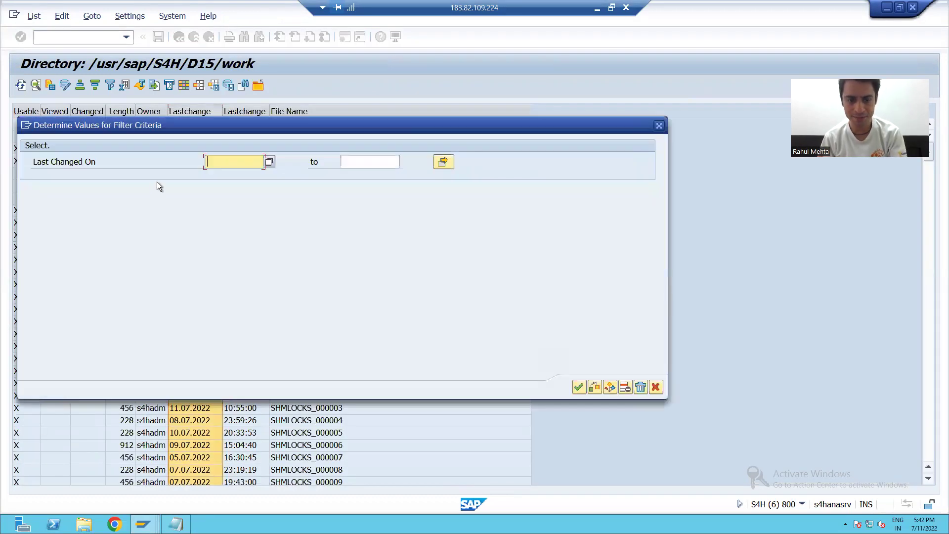
left_click(230, 162)
left_click(227, 174)
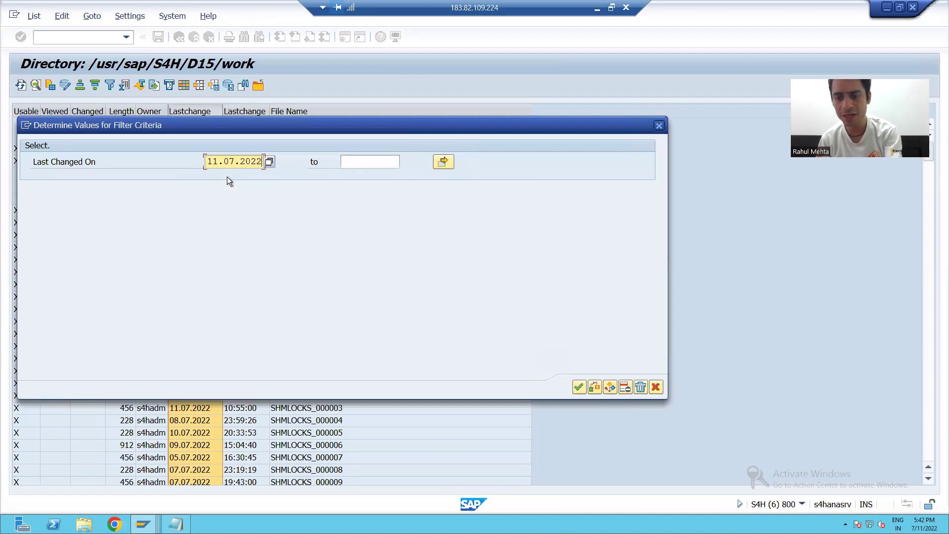
key("Return")
Step: Compare the change times of the DATAMIGRATION_MATUPLOAD_MATCREATE .conv and .read files, then open the .conv file to check its material numbers
left_click(240, 140)
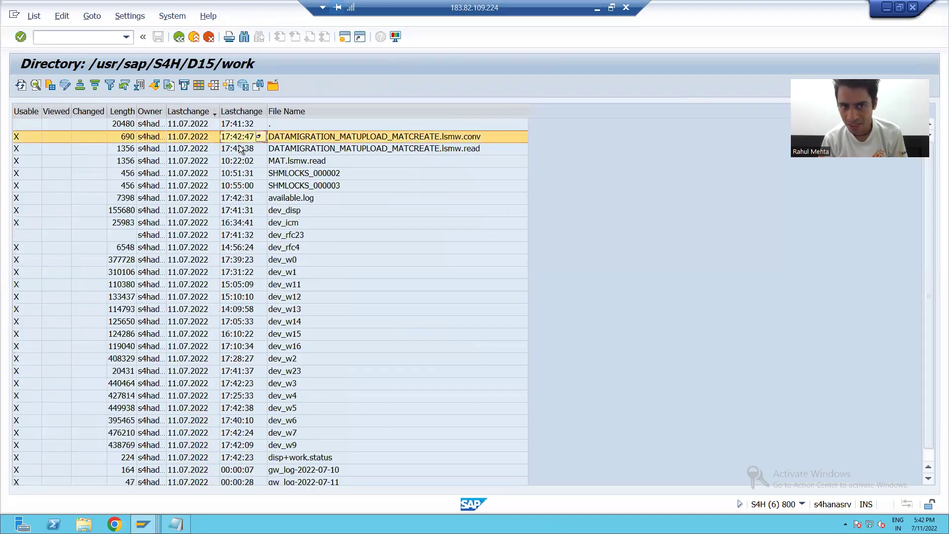
left_click(238, 146)
left_click(236, 140)
left_click(236, 146)
left_click(237, 140)
left_click(240, 150)
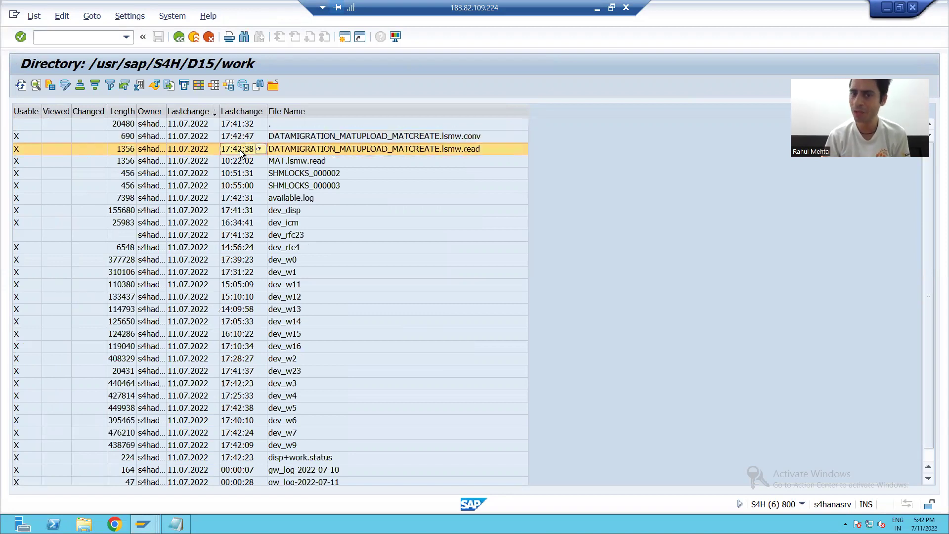
double_click(348, 135)
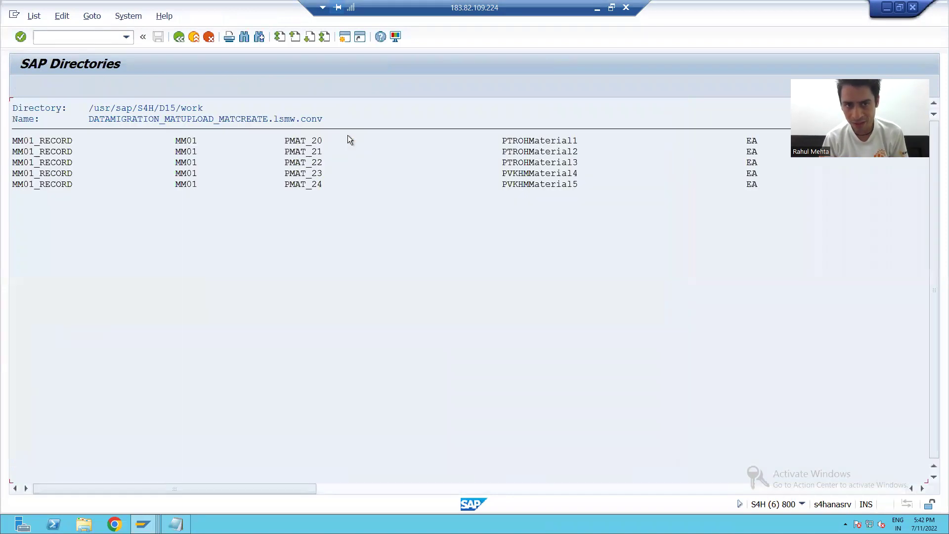
left_click_drag(285, 141, 324, 183)
key("ctrl+c")
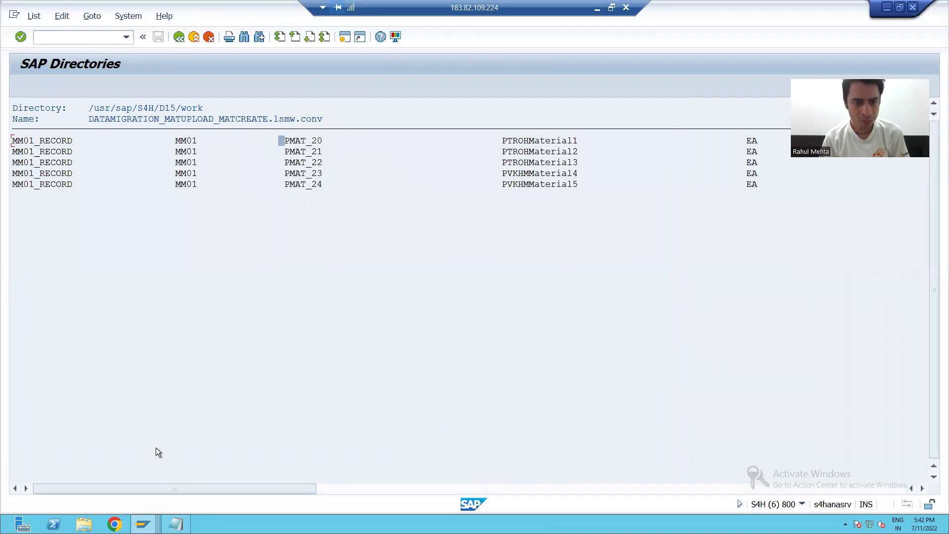
Step: Switch back to the LSM Workbench session and create the MATCREATE batch input folder with the option to keep batch input folders turned off
left_click(143, 524)
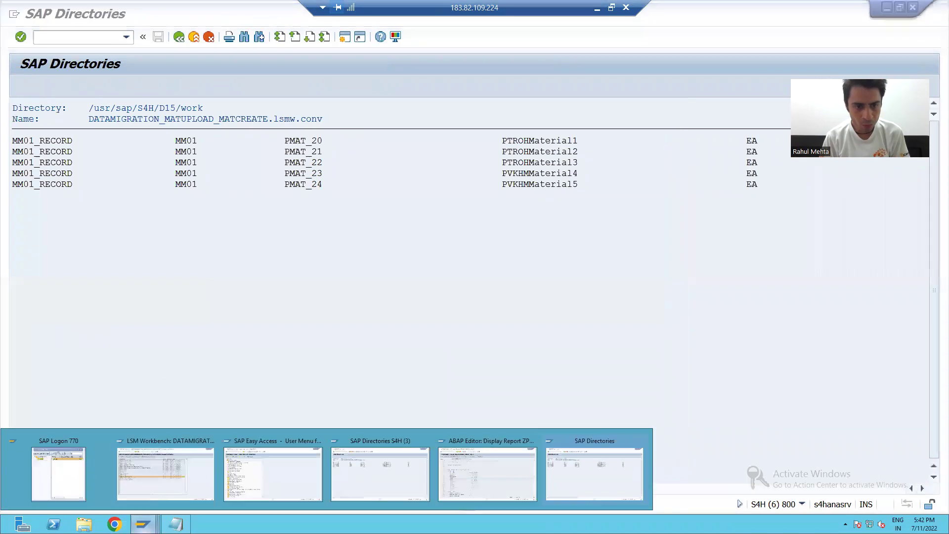
left_click(166, 495)
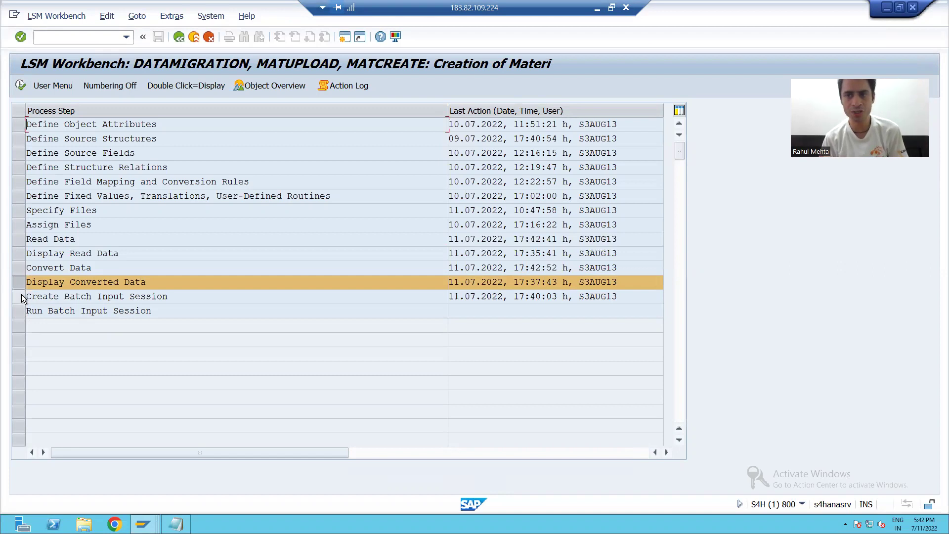
left_click(92, 283)
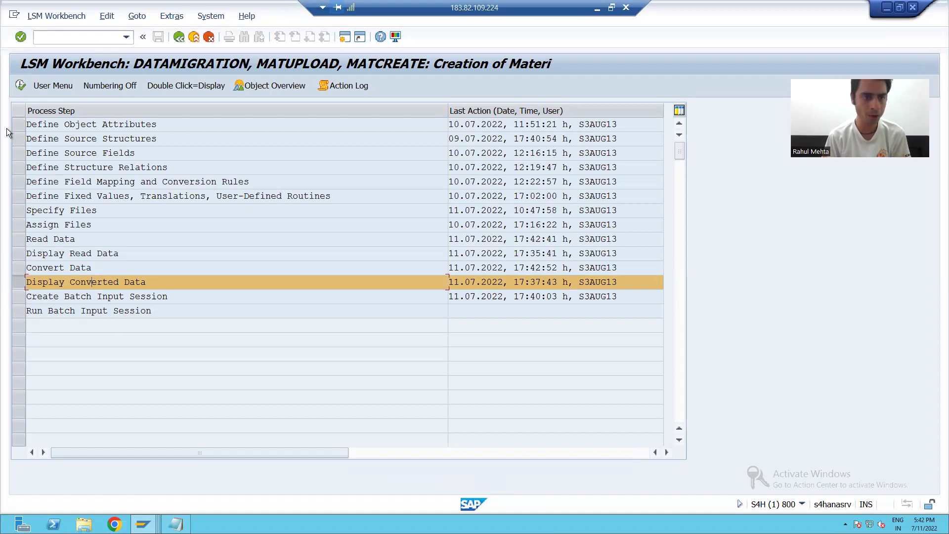
left_click(17, 296)
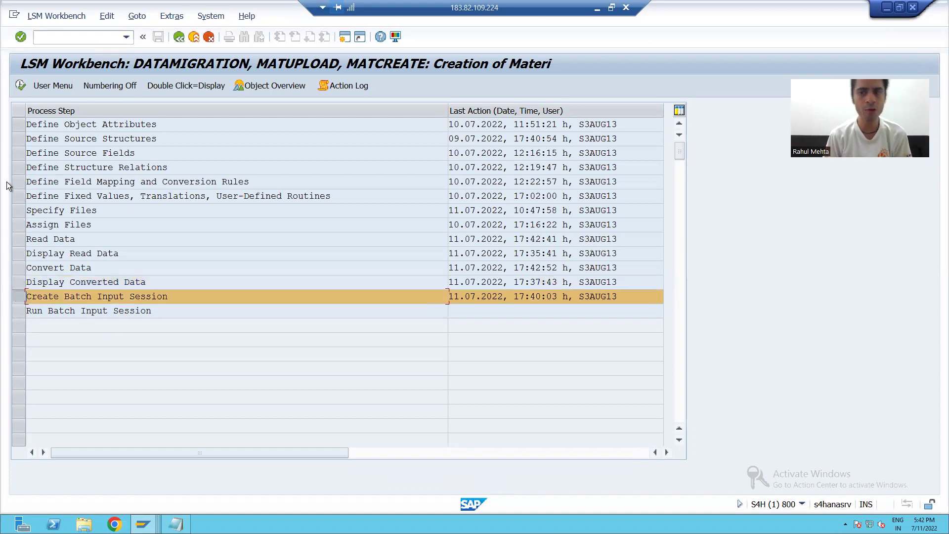
left_click(21, 84)
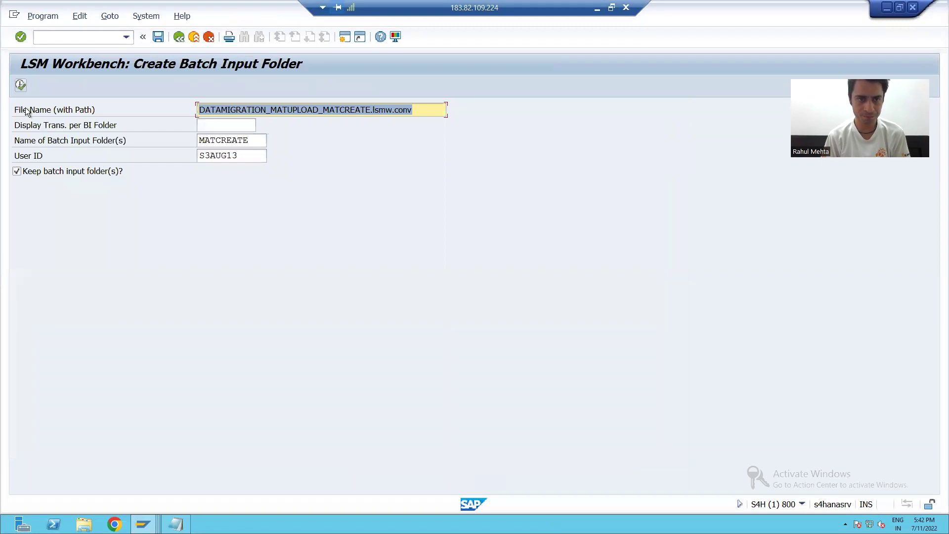
left_click(17, 171)
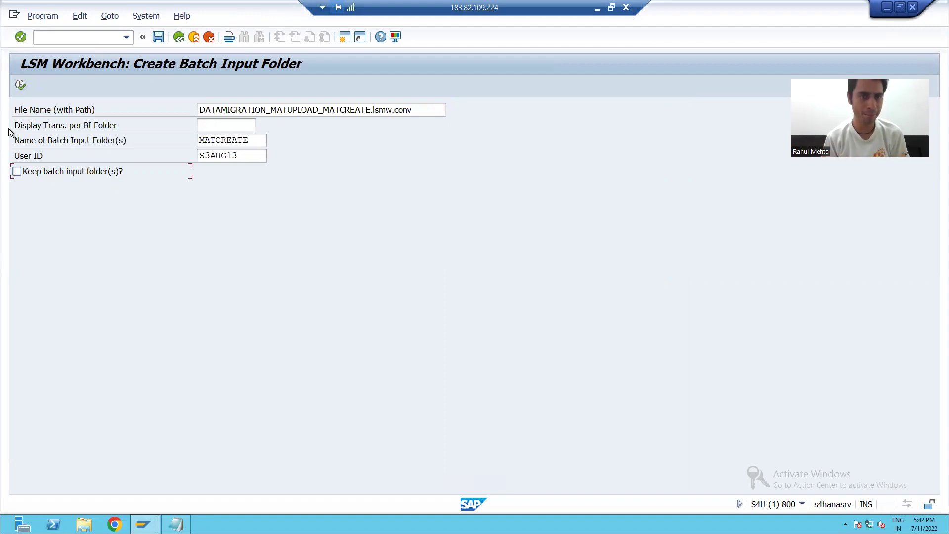
left_click(17, 85)
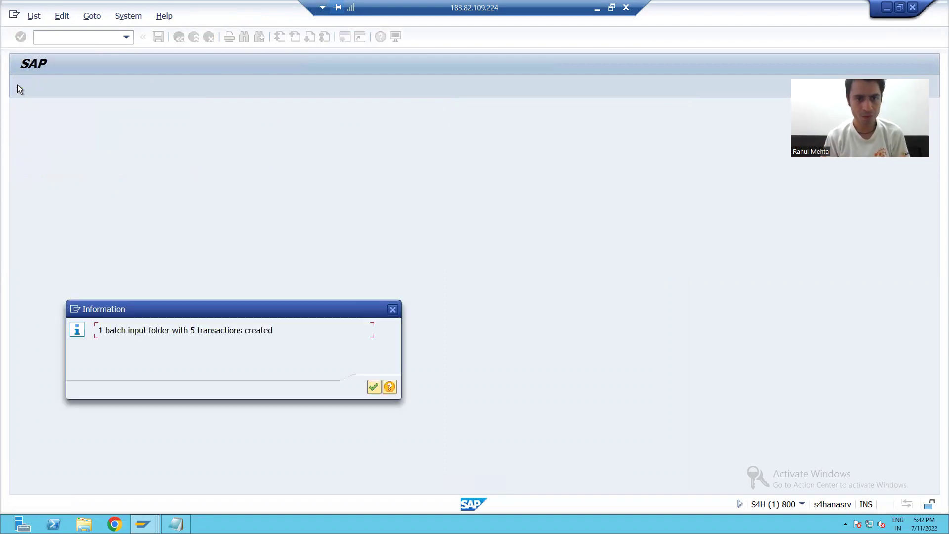
left_click(373, 387)
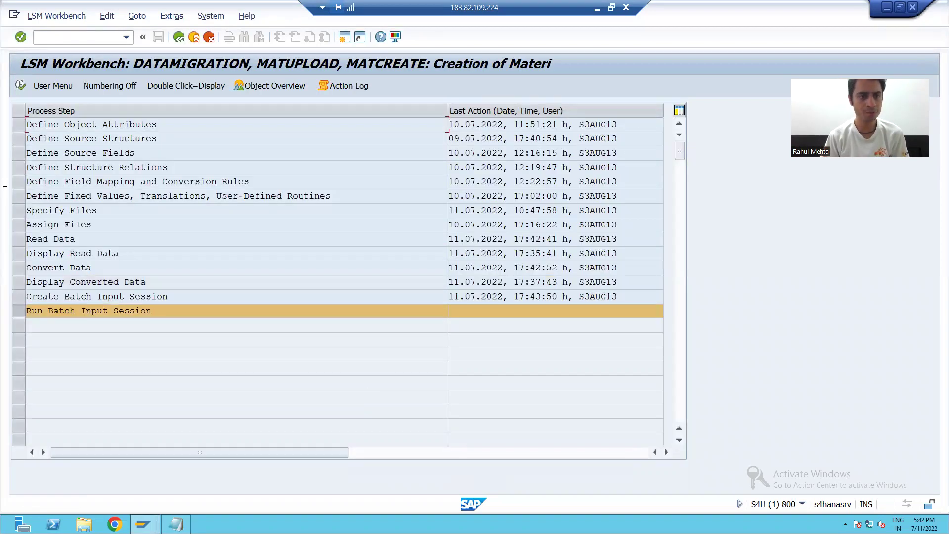
Step: Run the Batch Input Session step and start foreground processing of the new MATCREATE session created on 11.07.2022 at 17:43:45
left_click(19, 86)
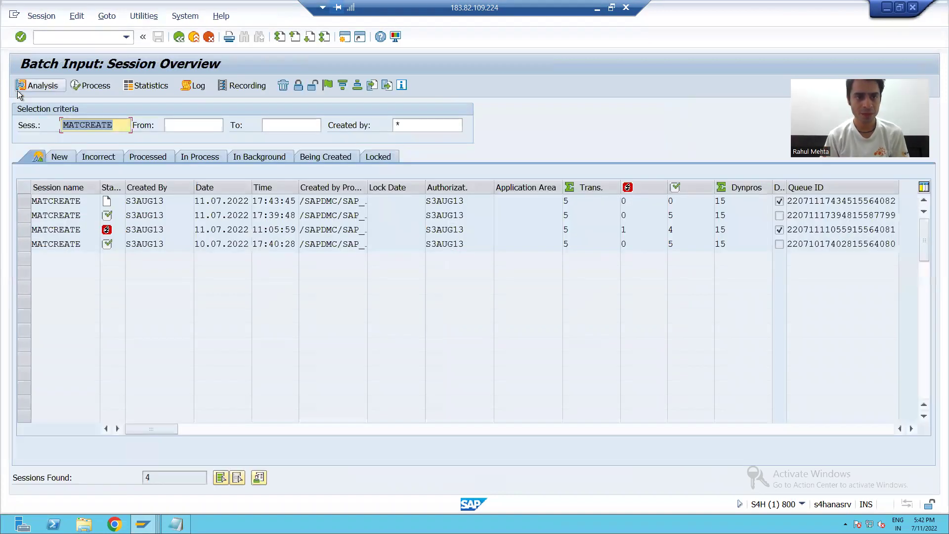
left_click(25, 202)
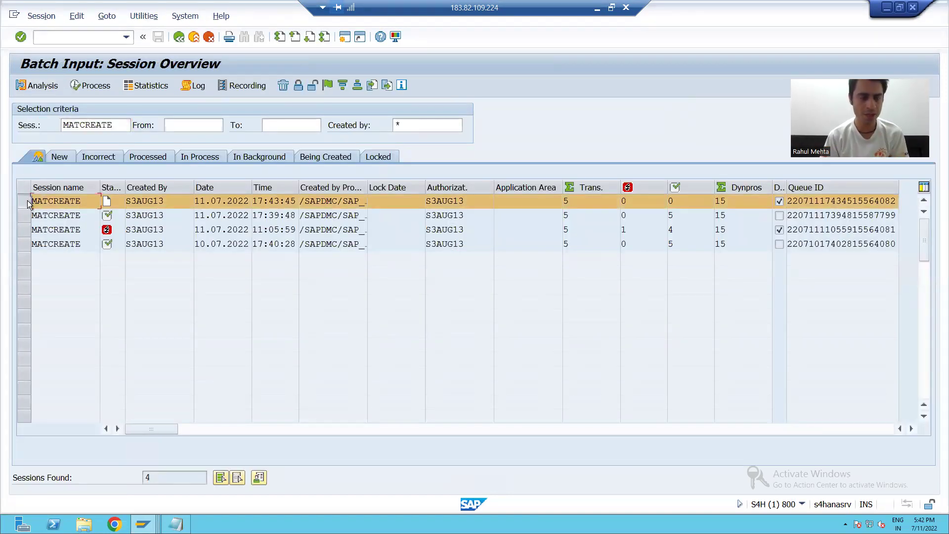
left_click(85, 85)
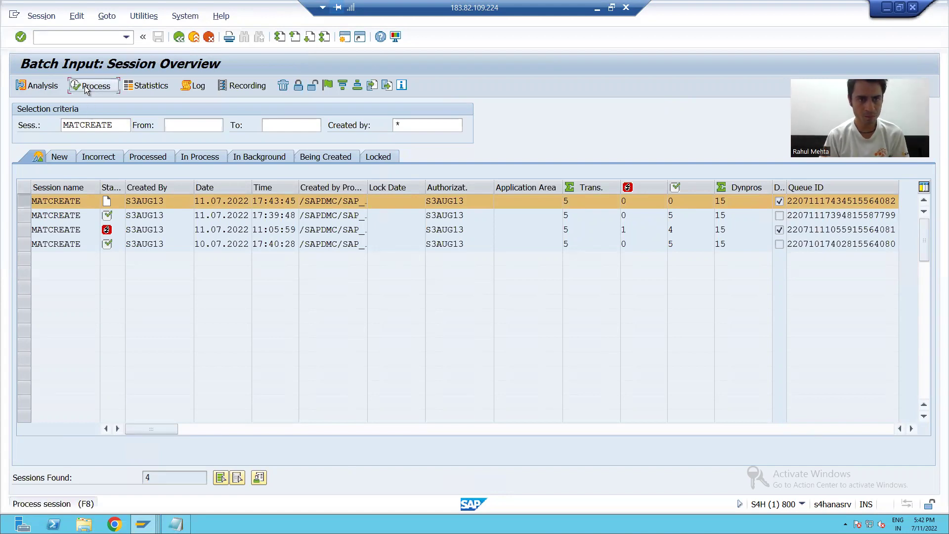
left_click_drag(167, 169, 235, 145)
left_click(441, 302)
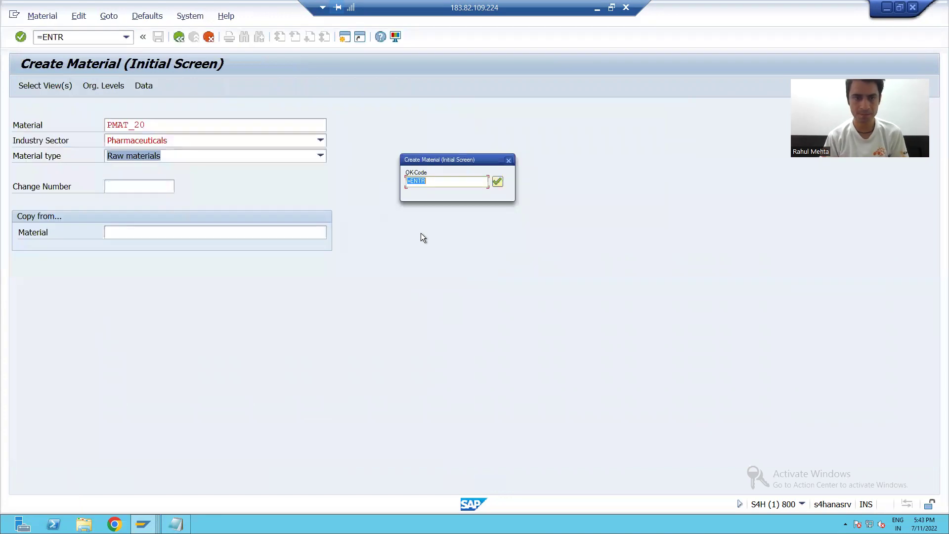
Step: Confirm every Create Material screen for PMAT_20 through PMAT_24 and return to the session overview
key("Return")
key("Return")
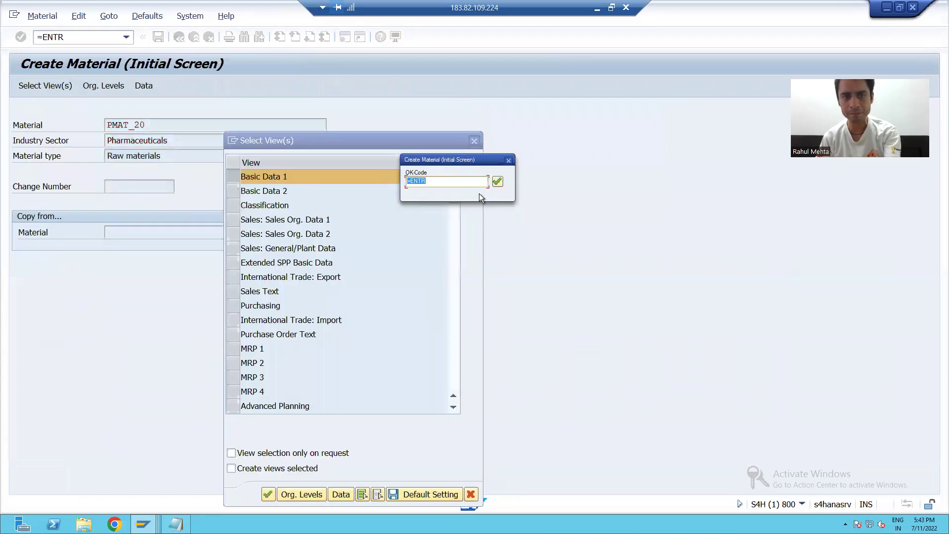
key("Return")
key("Return")
key("Return")
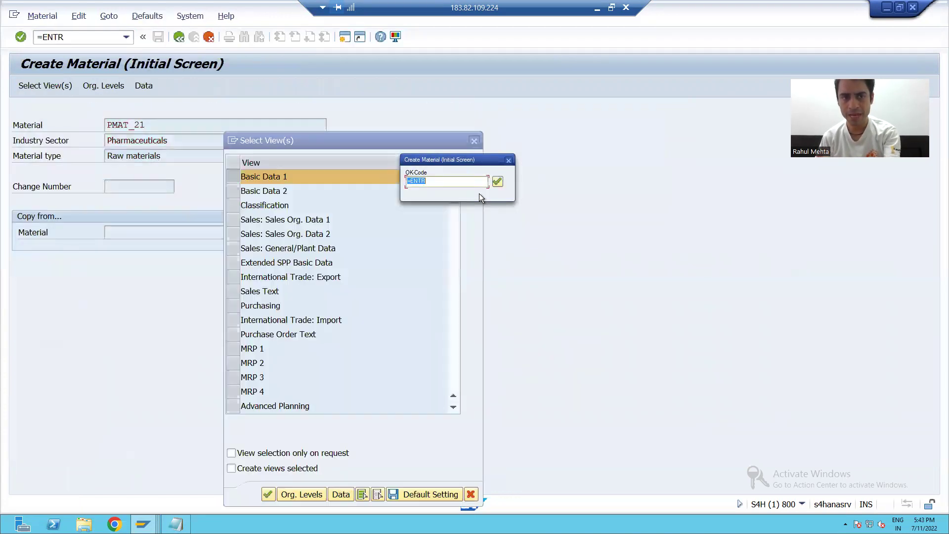
key("Return")
key("Return")
key("Return")
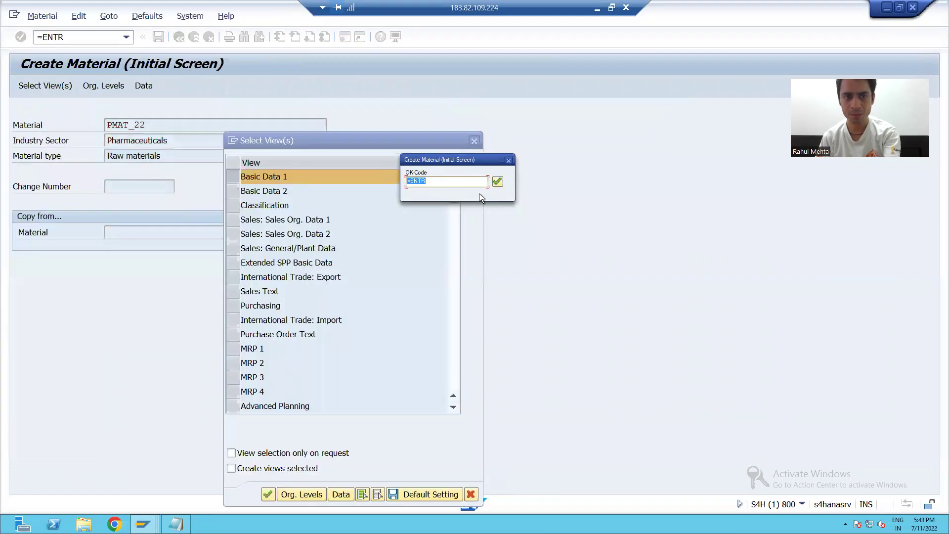
key("Return")
key("Return")
key("Return")
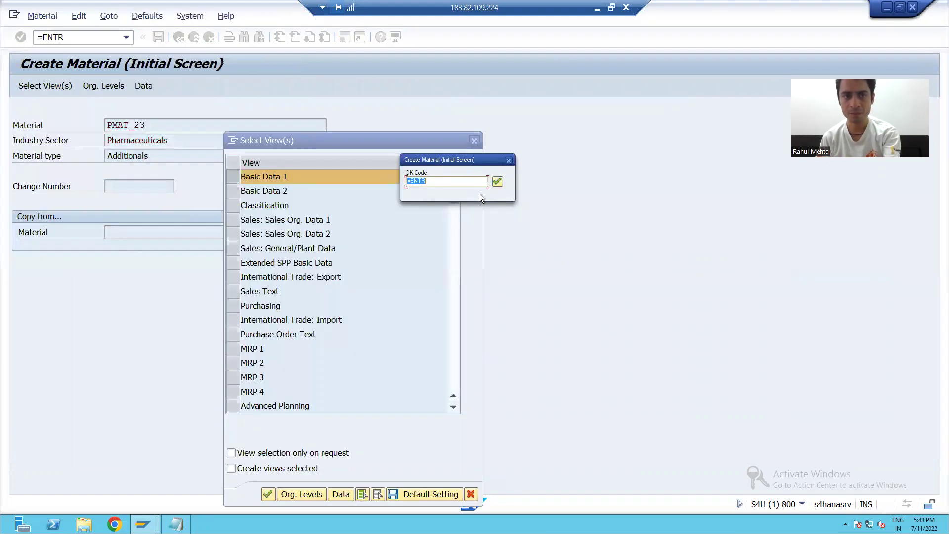
key("Return")
key("Return")
key("Return")
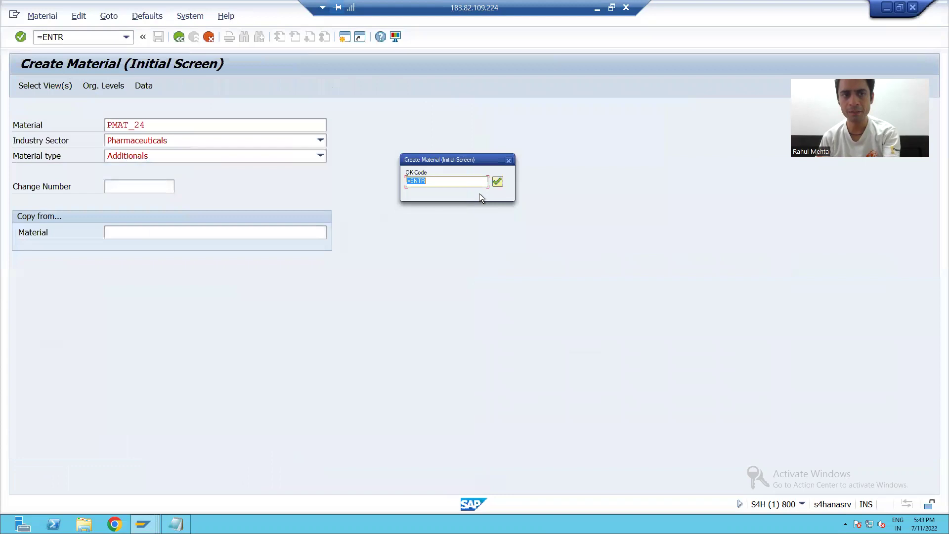
key("Return")
key("Return")
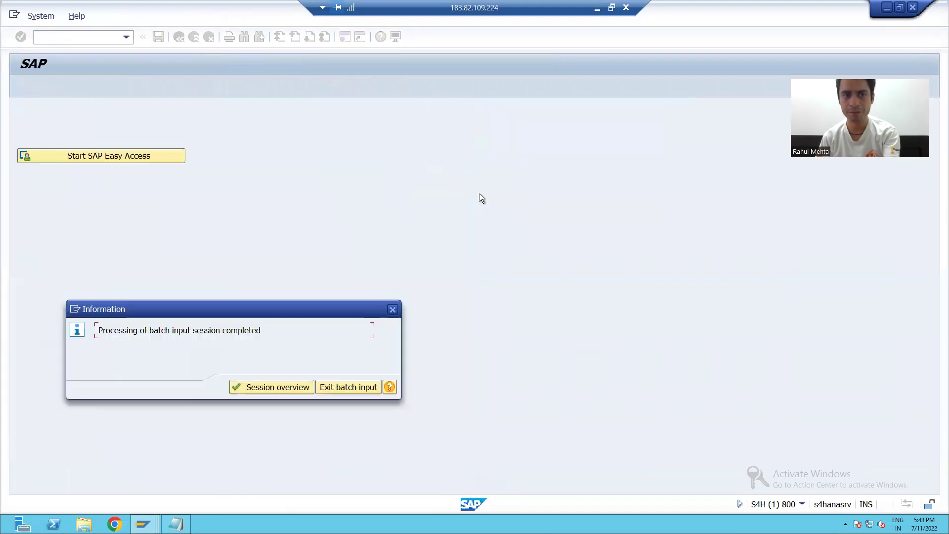
left_click(298, 390)
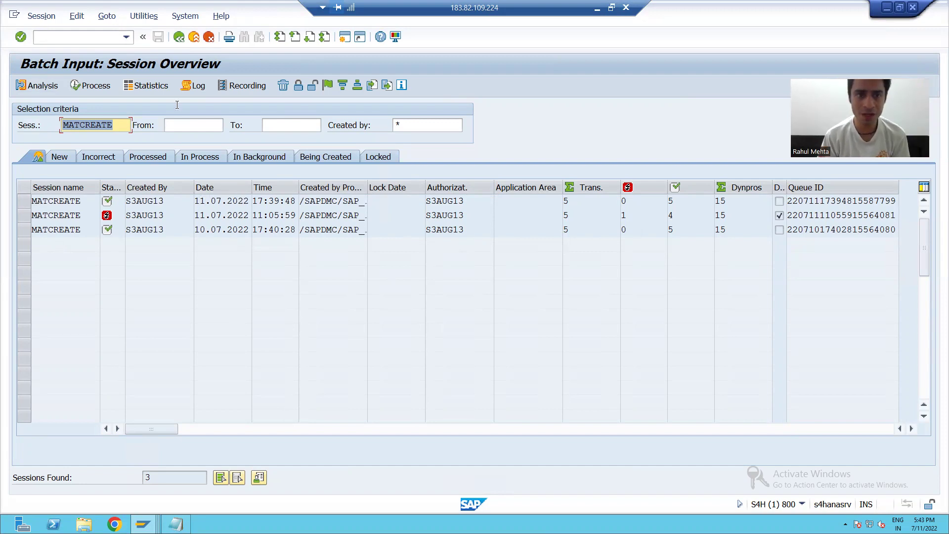
Step: Open the batch input logs and display the MATCREATE log dated 11.07.2022 at 17:44:03 to review its messages
left_click(186, 85)
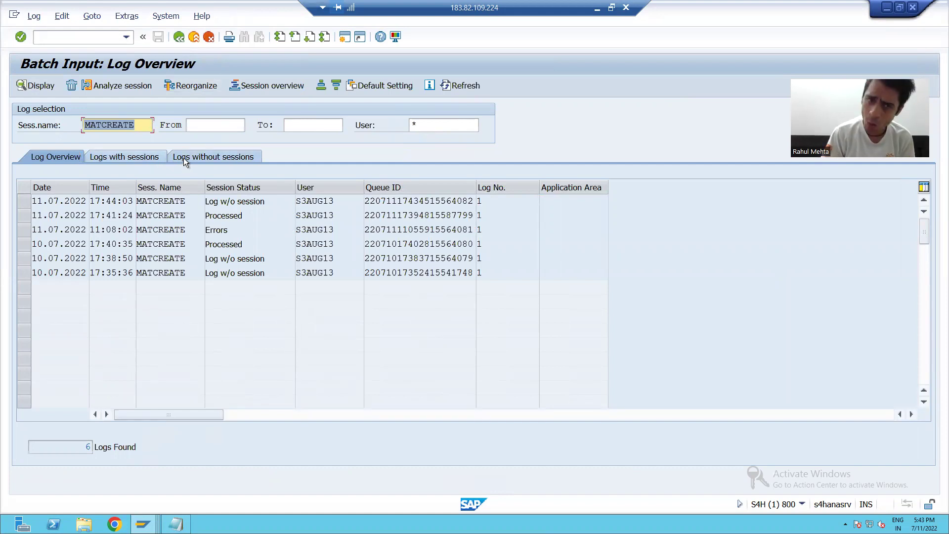
left_click(123, 201)
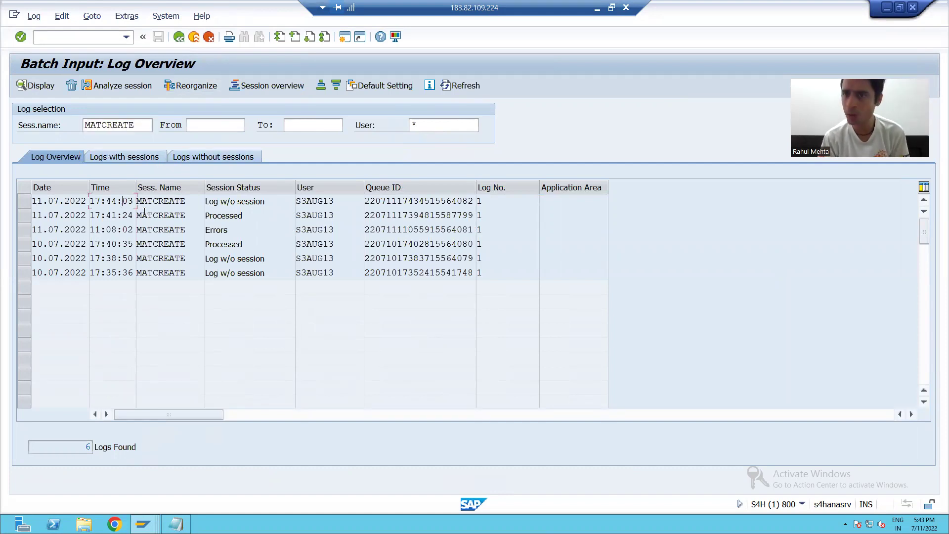
left_click(24, 201)
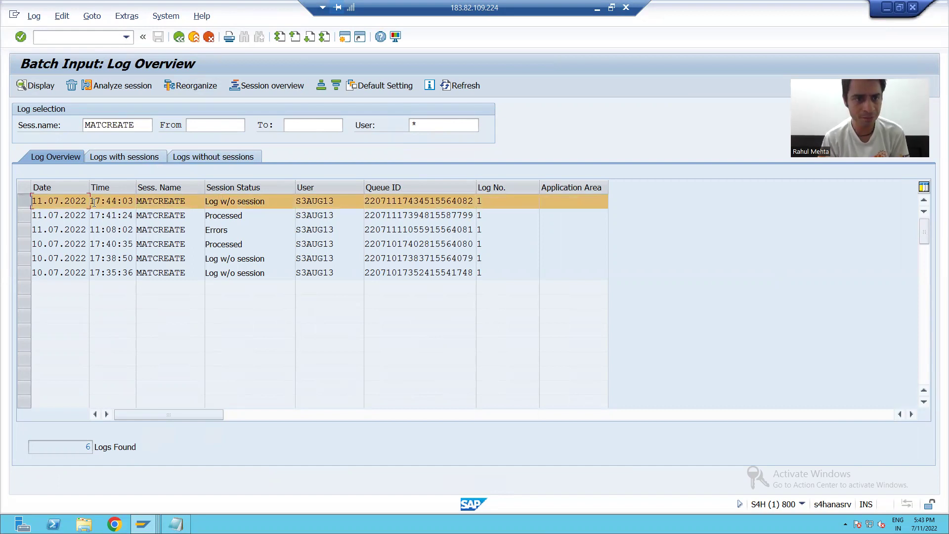
double_click(74, 202)
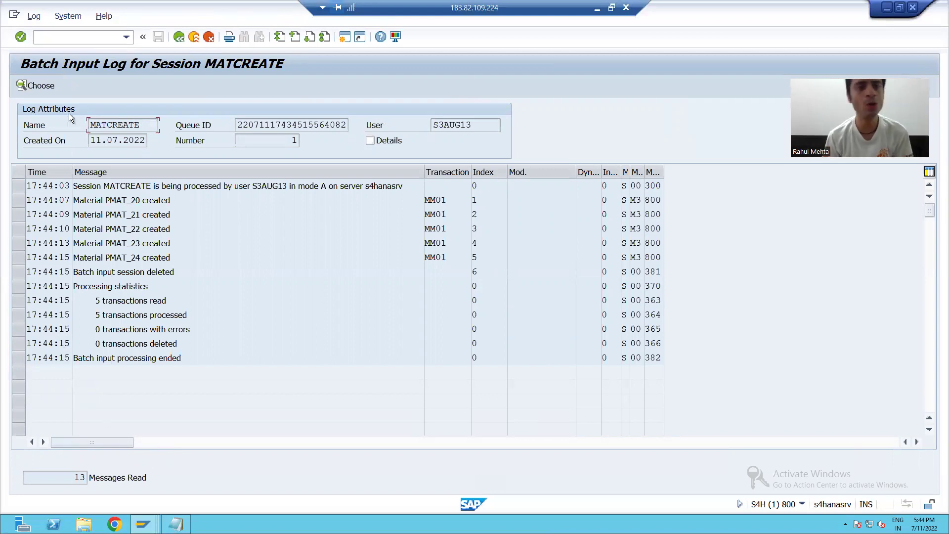
Step: Go to transaction SE11, display database table MARA and open the selection screen for its contents
type("/nse11")
key("Return")
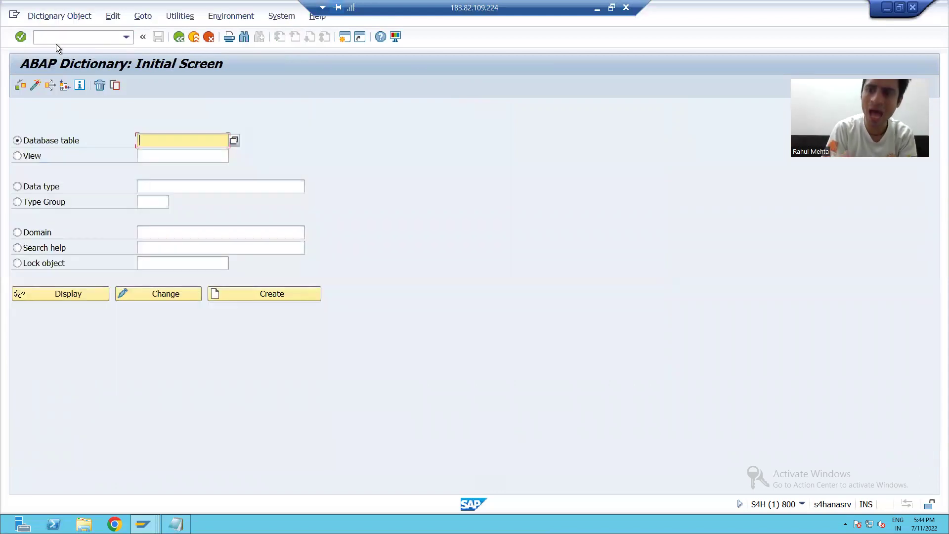
type("MARA")
key("Return")
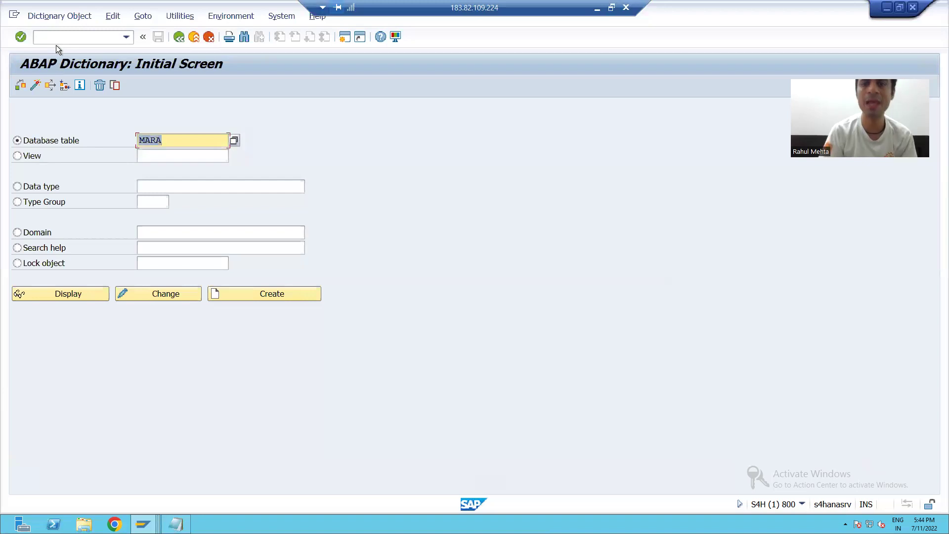
left_click(69, 298)
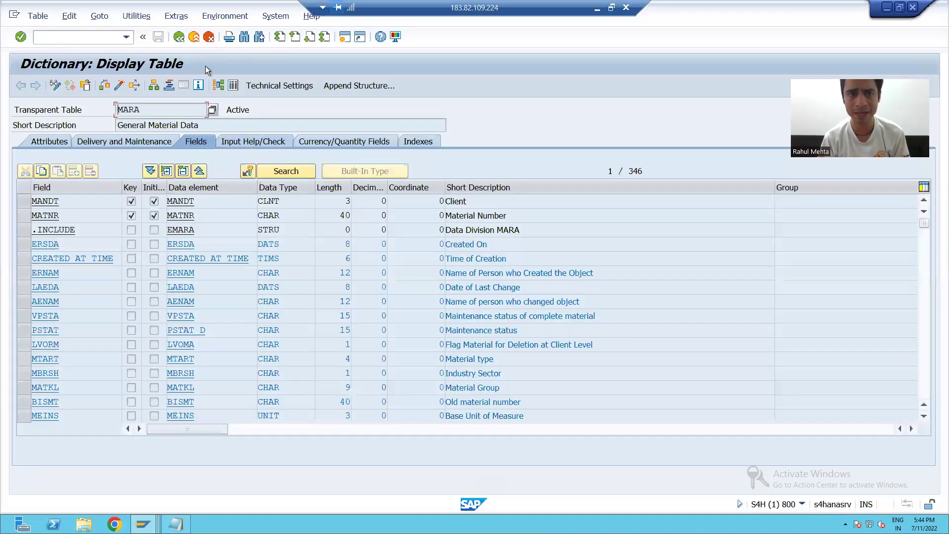
left_click(234, 86)
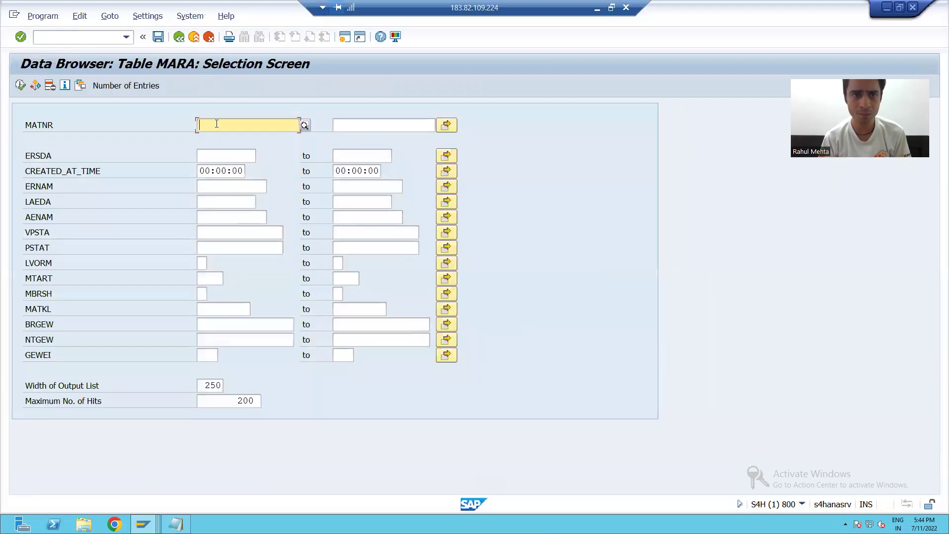
Step: Open the multiple selection for MATNR and enter PMAT_20, PMAT_21 and PMAT_22 as single values
left_click(450, 126)
type("PMAT_20")
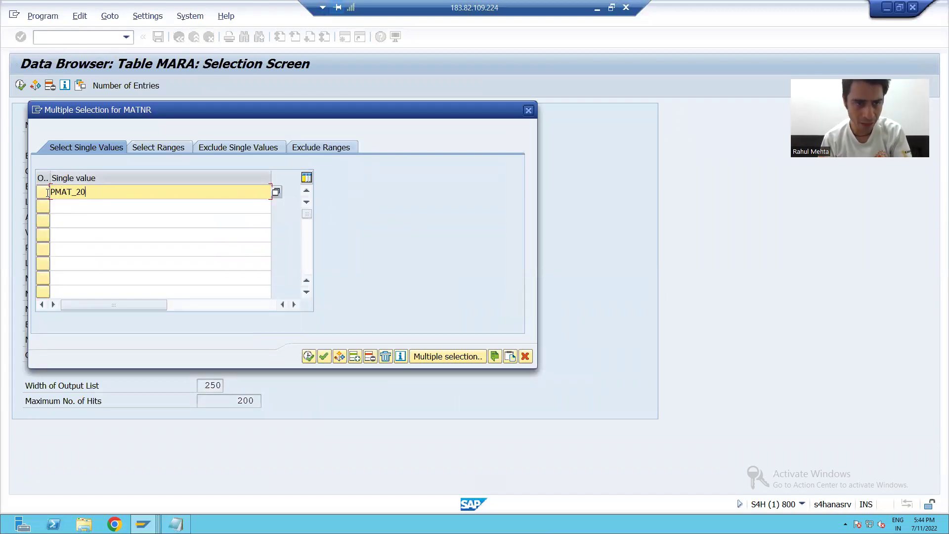
left_click(57, 207)
type("PMAT_20")
key("BackSpace")
type("1")
left_click(59, 220)
type("PMAT_20")
key("BackSpace")
type("2")
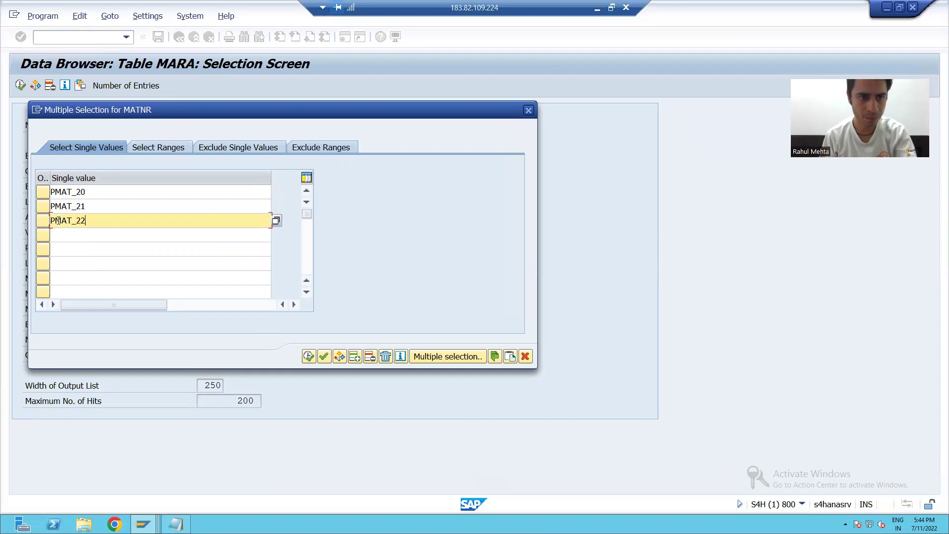
Step: Add PMAT_23 and PMAT_24 to the MATNR single values for table MARA
left_click(64, 234)
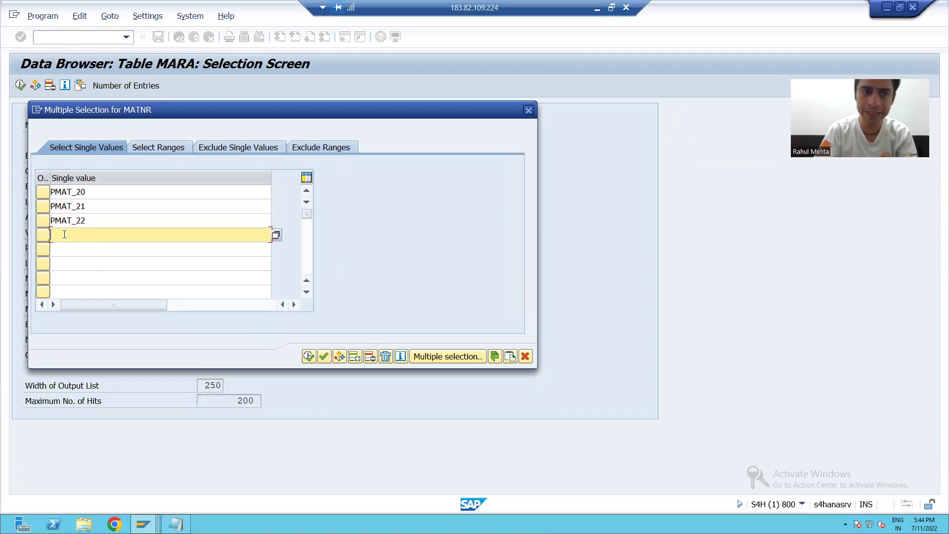
left_click(92, 217)
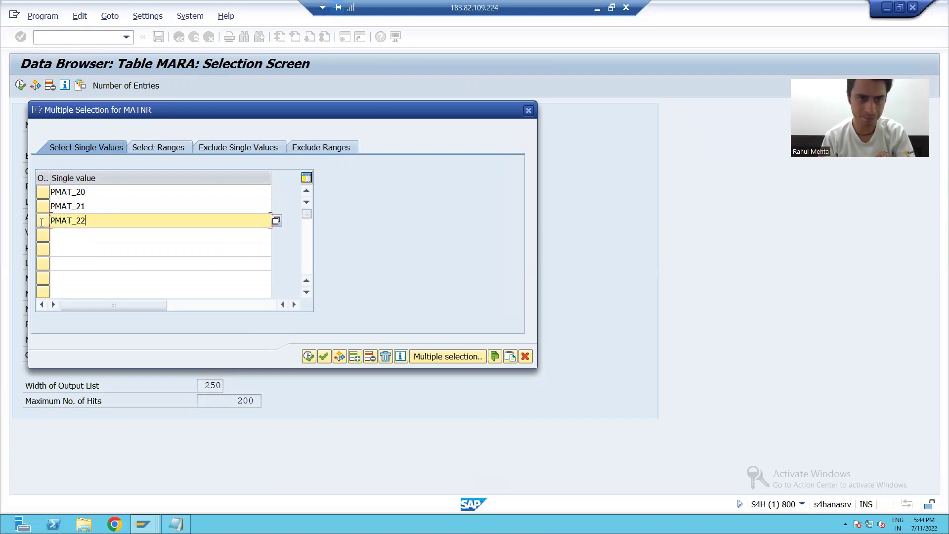
left_click(76, 234)
type("PMAT_22")
key("BackSpace")
type("3")
left_click(73, 252)
type("PMAT_22")
key("BackSpace")
type("4")
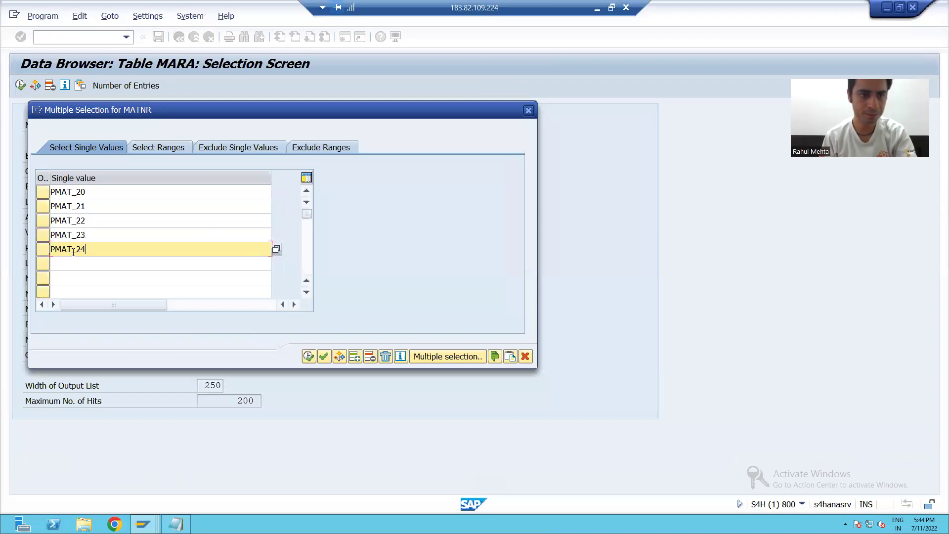
Step: Add PMAT_80, PMAT_81 and PMAT_82 to the MATNR single values for table MARA
left_click(79, 265)
type("PMAT_22")
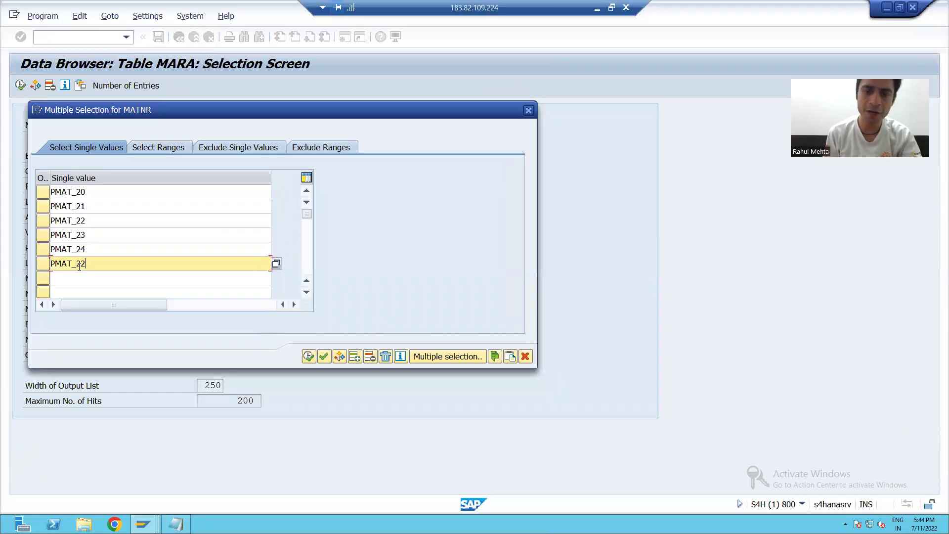
key("BackSpace")
key("BackSpace")
type("80")
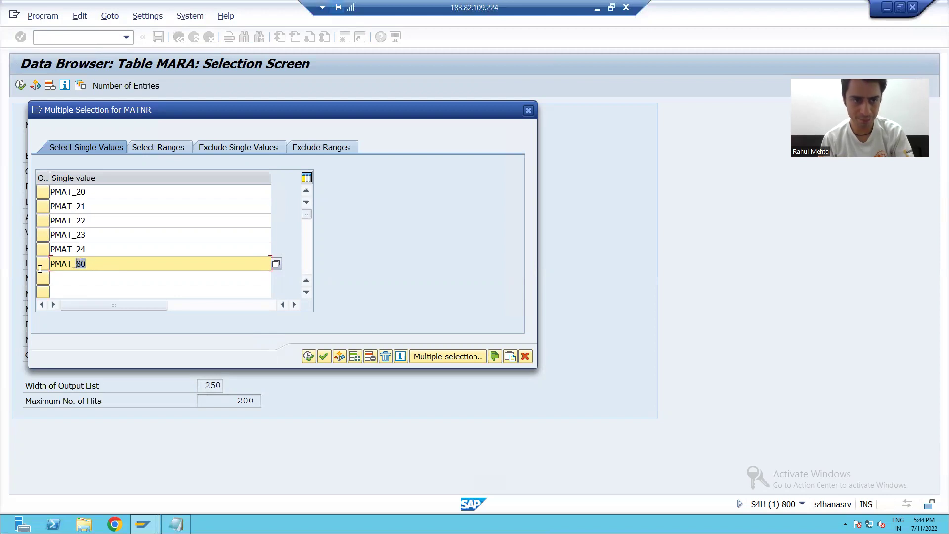
left_click(75, 277)
type("PMAT_80")
key("BackSpace")
type("1")
left_click(70, 292)
type("PMAT_80")
key("BackSpace")
type("2")
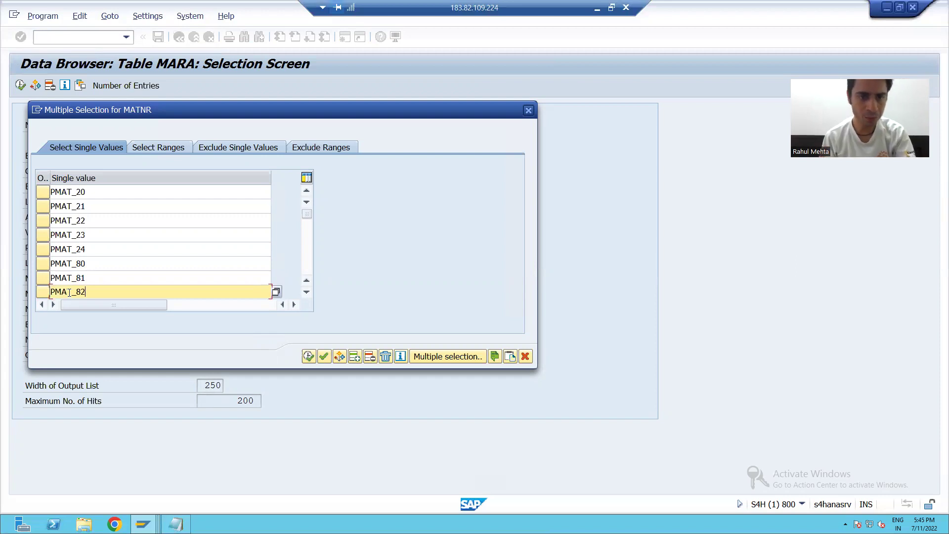
Step: Add PMAT_83 and PMAT_84 to the MATNR single values and apply the multiple selection
left_click(307, 292)
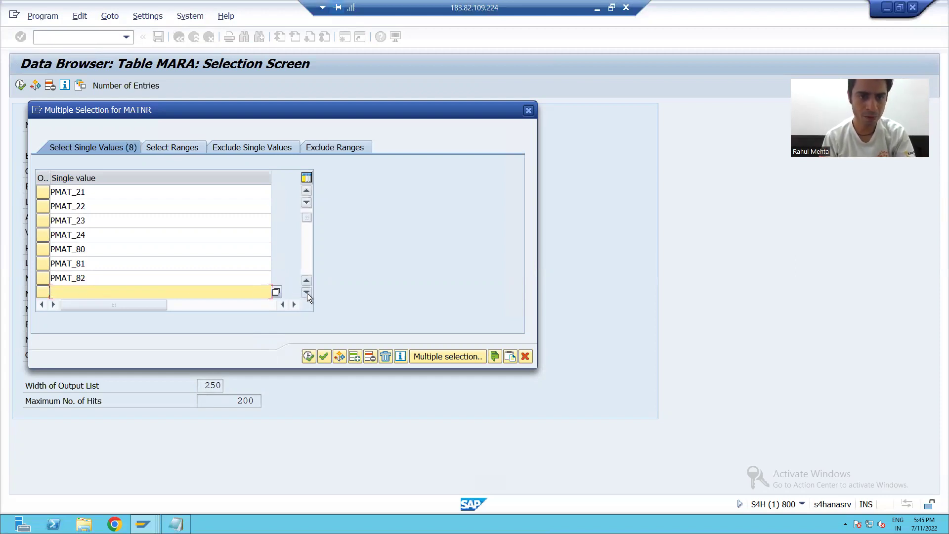
type("PMAT_80")
key("BackSpace")
type("3")
left_click(307, 292)
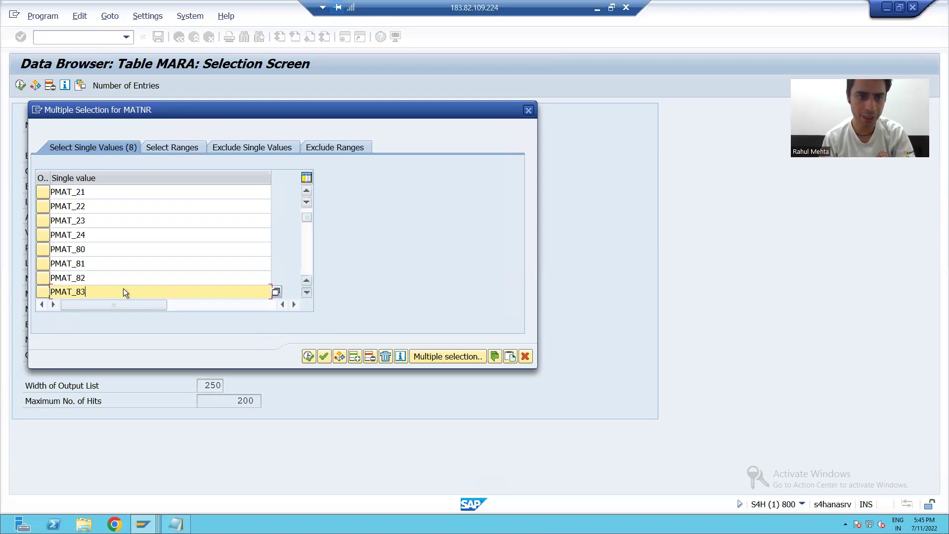
type("PMAT_80")
key("BackSpace")
type("4")
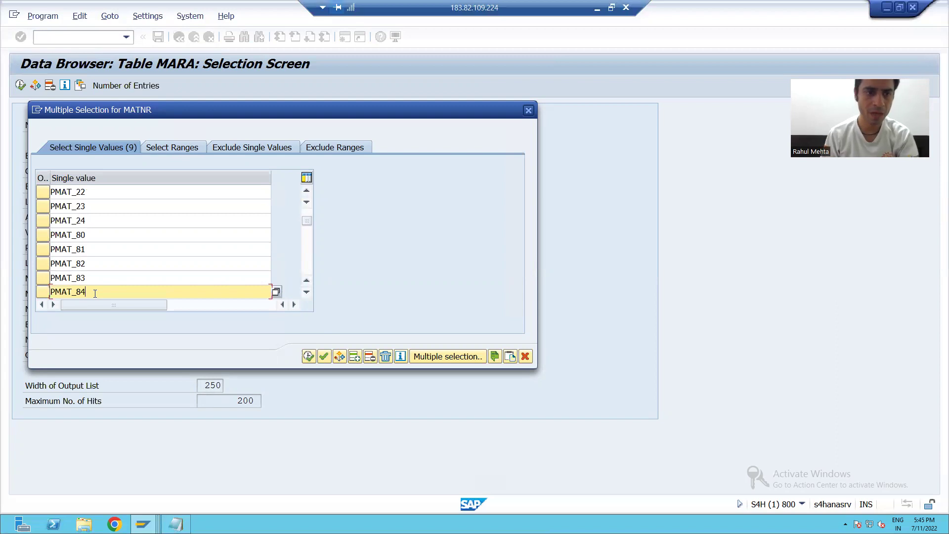
left_click(309, 358)
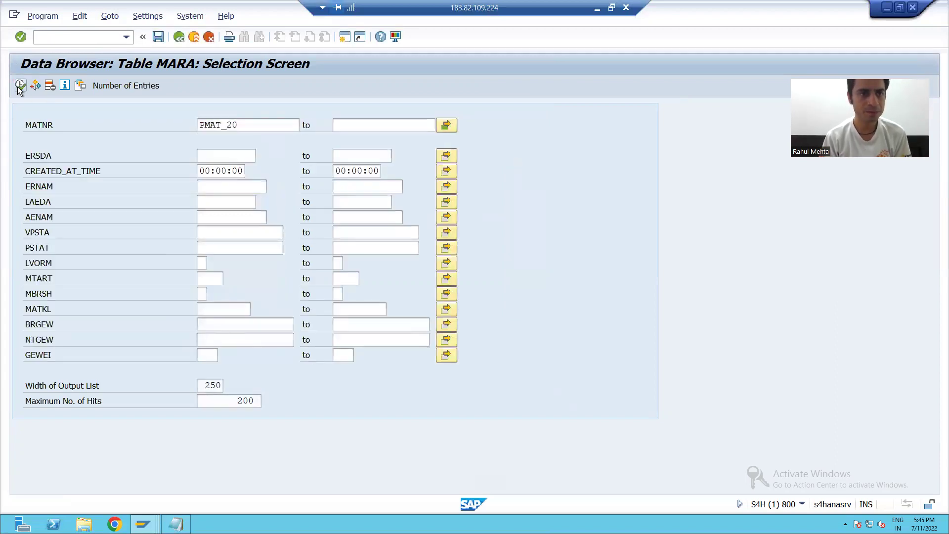
Step: Run the MARA selection and examine the listed materials across all columns, including creation time, material type, industry sector and unit
left_click(20, 86)
left_click_drag(100, 165, 101, 259)
key("ctrl+c")
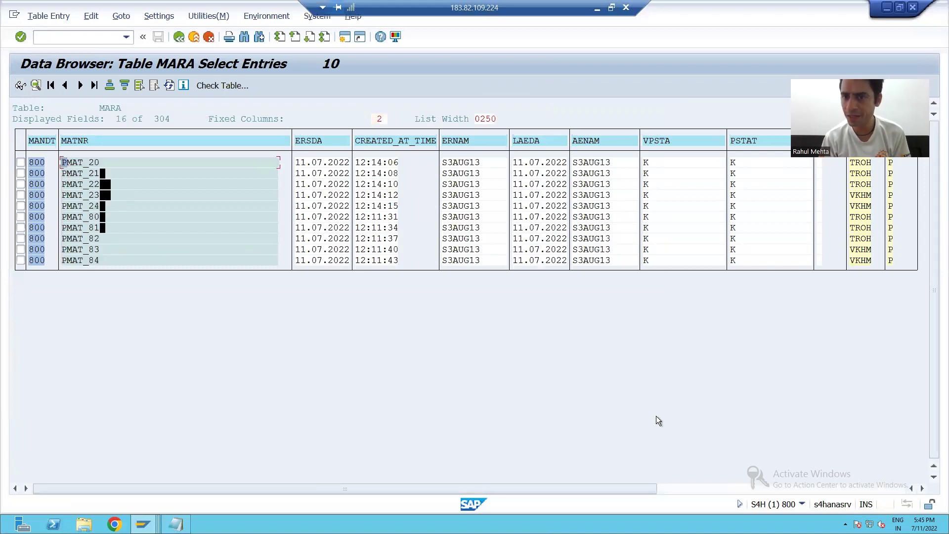
left_click(923, 488)
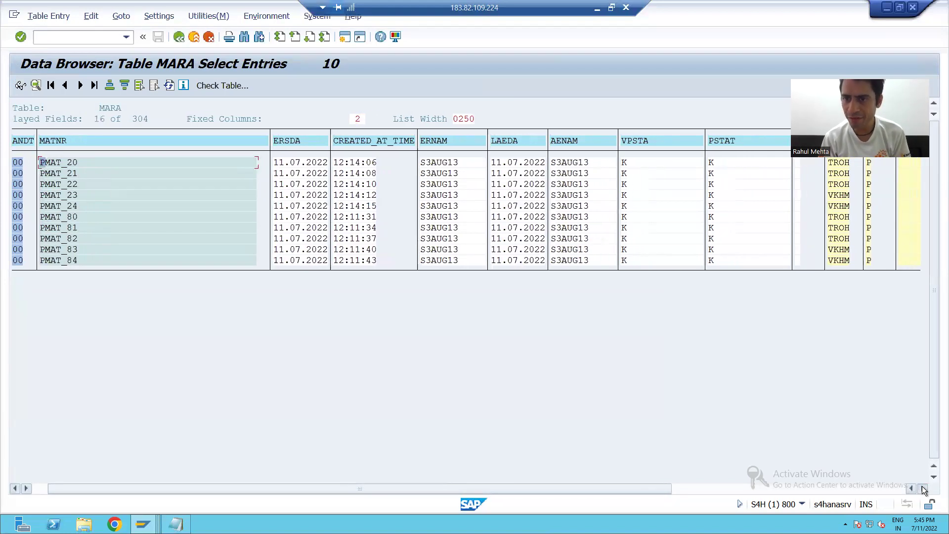
left_click(923, 488)
left_click(923, 489)
left_click(922, 488)
left_click(922, 488)
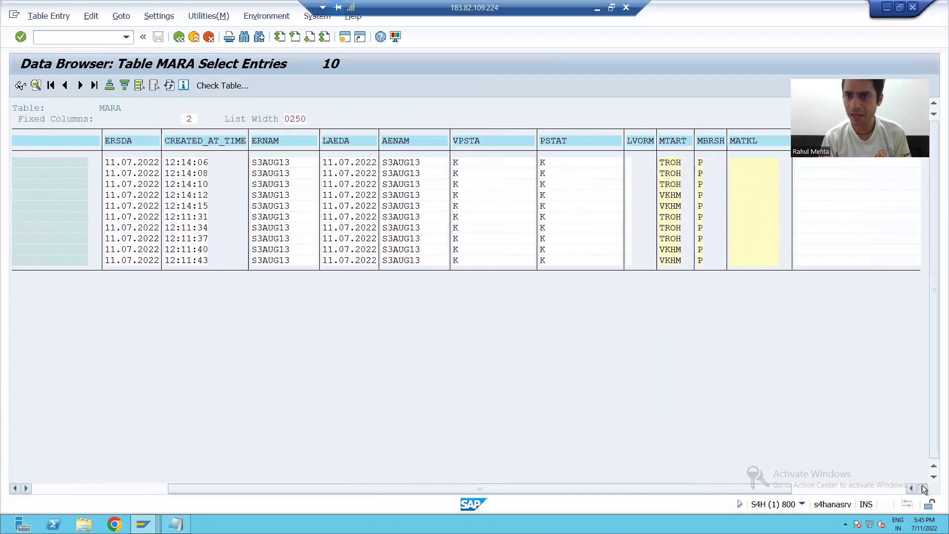
left_click(922, 489)
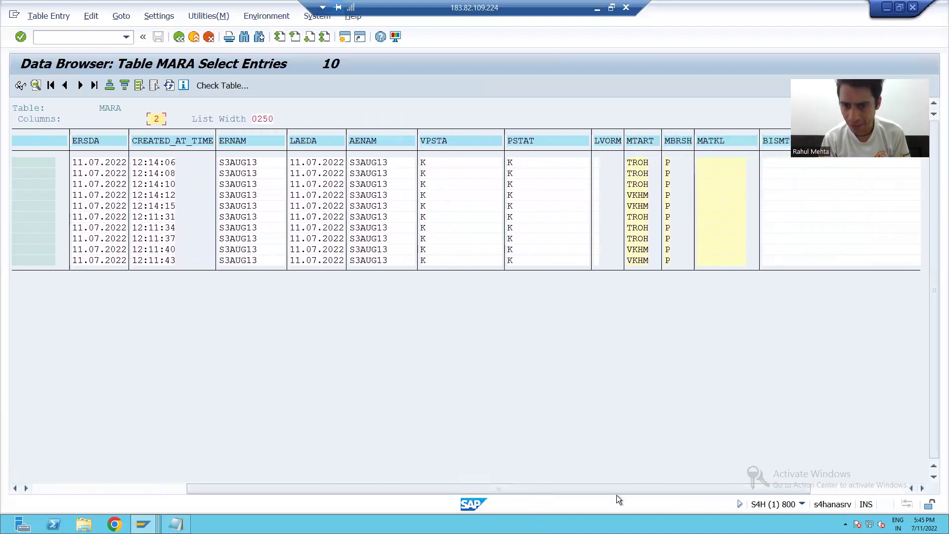
left_click_drag(728, 484, 809, 484)
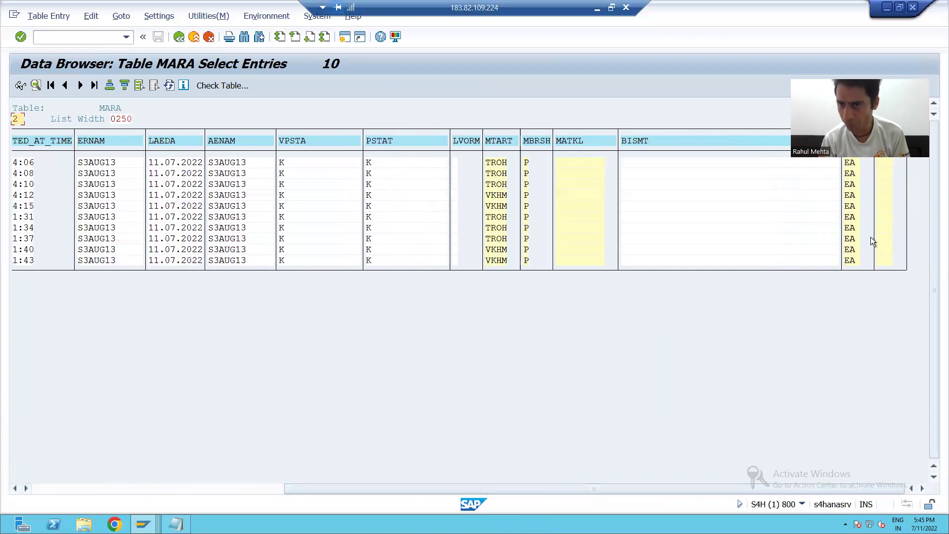
Step: Return to transaction SE11, display table MAKT and open the selection screen for its contents
left_click(104, 38)
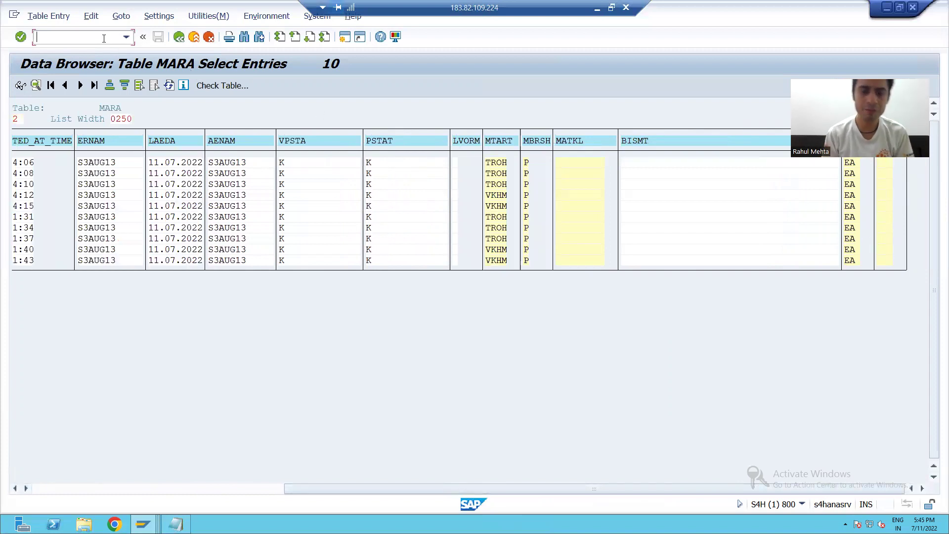
type("/nse11")
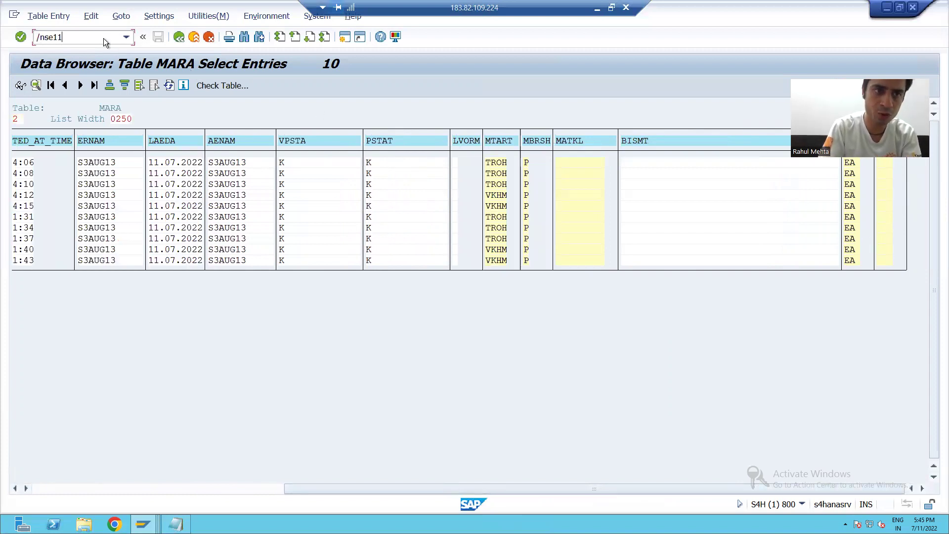
key("Return")
type("MAKT")
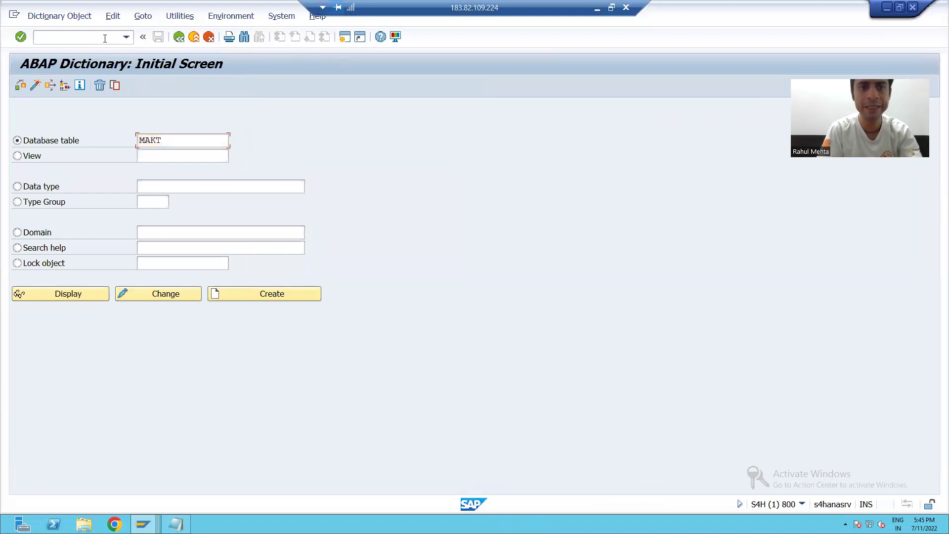
left_click(85, 292)
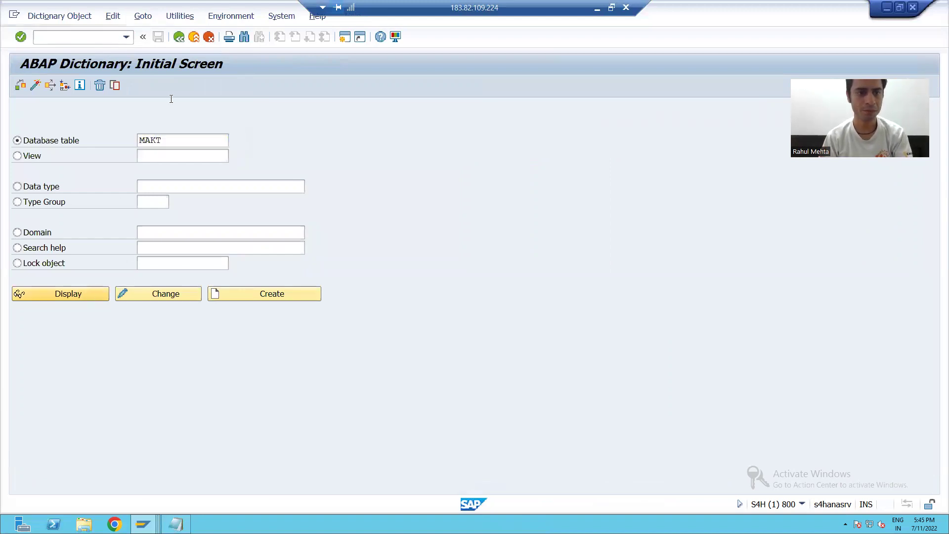
left_click(233, 94)
Step: Open the multiple selection for MATNR and choose PMAT_80, PMAT_81, PMAT_82, PMAT_83 and PMAT_84 from the entry history
left_click(446, 124)
left_click(80, 192)
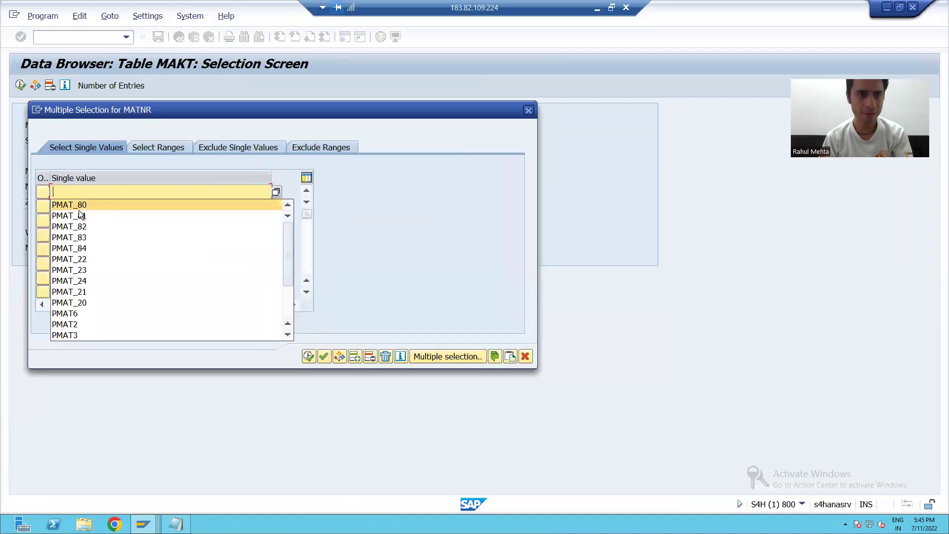
left_click(79, 205)
left_click(77, 207)
left_click(79, 230)
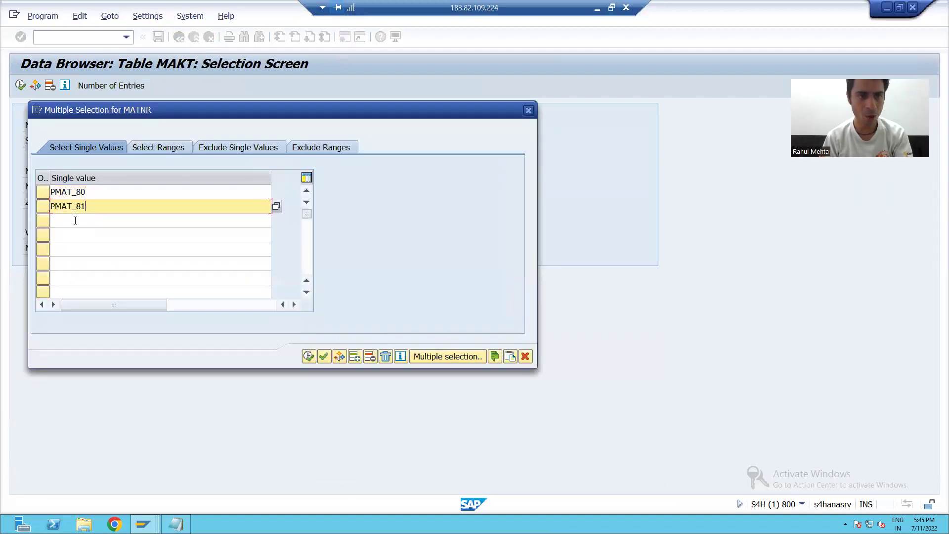
left_click(75, 221)
left_click(75, 255)
left_click(75, 234)
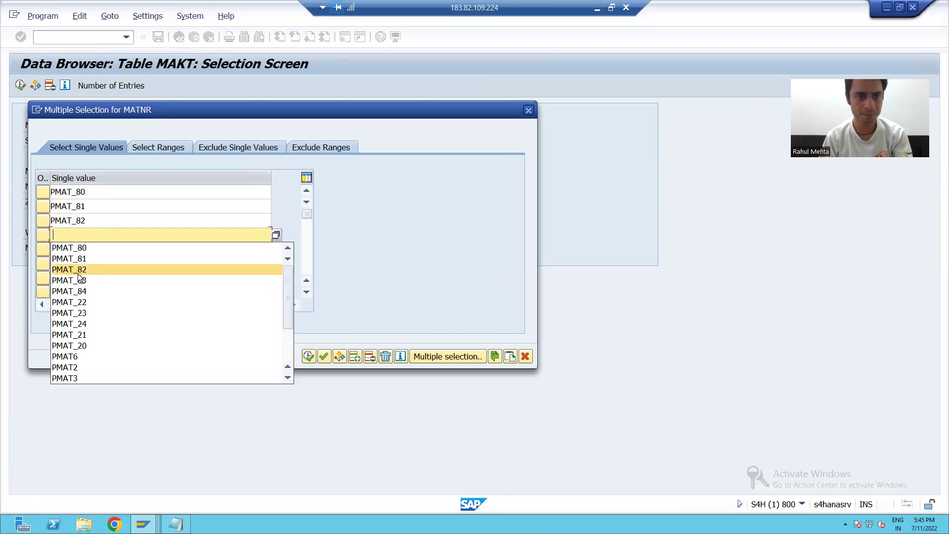
left_click(78, 279)
left_click(75, 249)
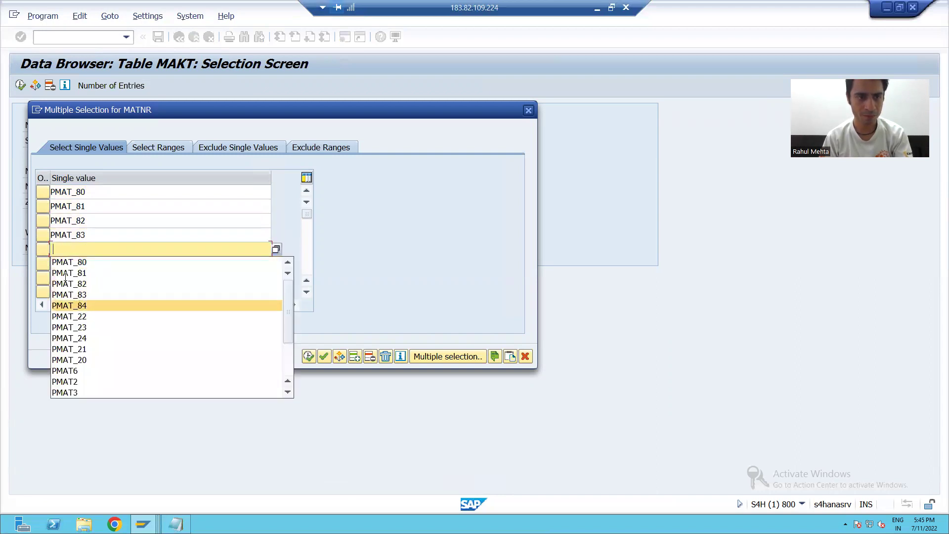
left_click(69, 306)
Step: Add PMAT_20, PMAT_21 and PMAT_22 to the MATNR single values from the entry history
left_click(74, 262)
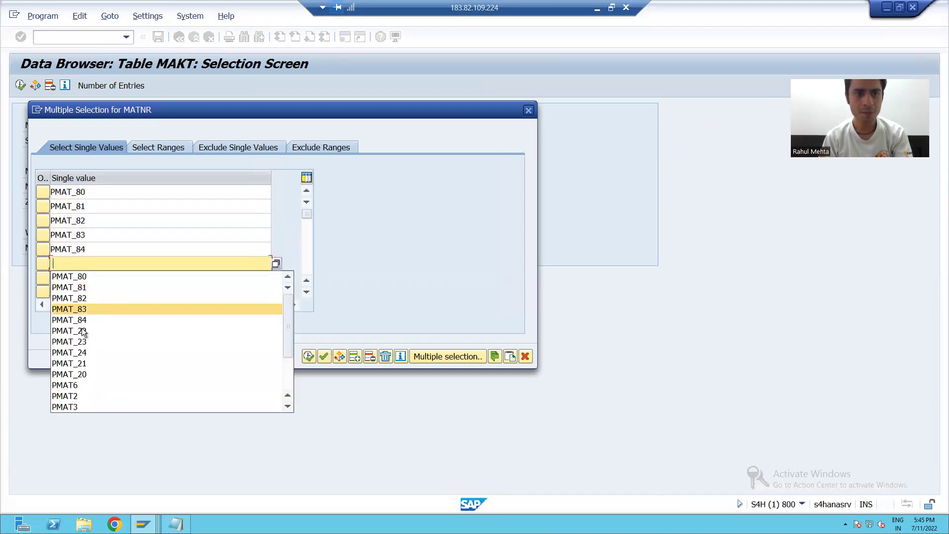
left_click(81, 374)
left_click(67, 282)
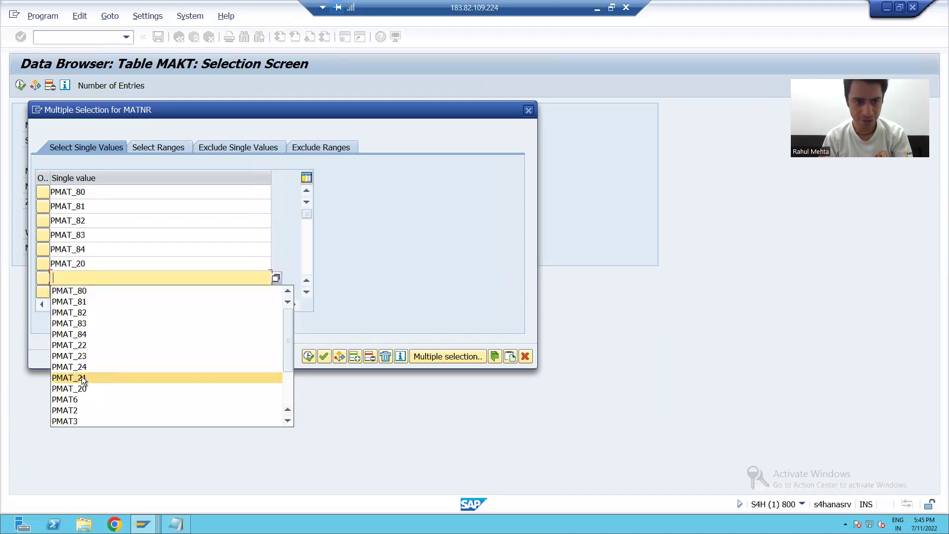
left_click(82, 376)
left_click(85, 292)
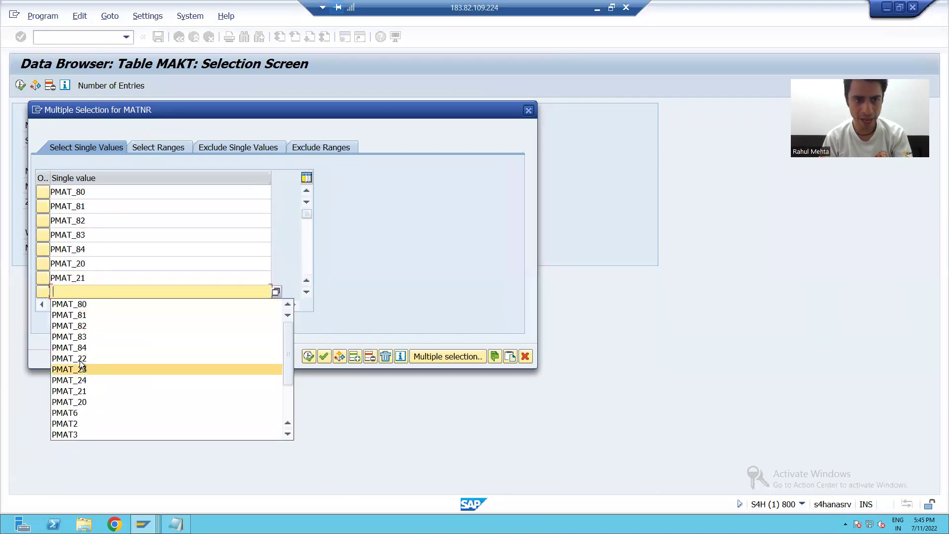
left_click(79, 358)
Step: Add PMAT_23 and PMAT_24 to the next free rows of the MATNR single values
left_click(307, 292)
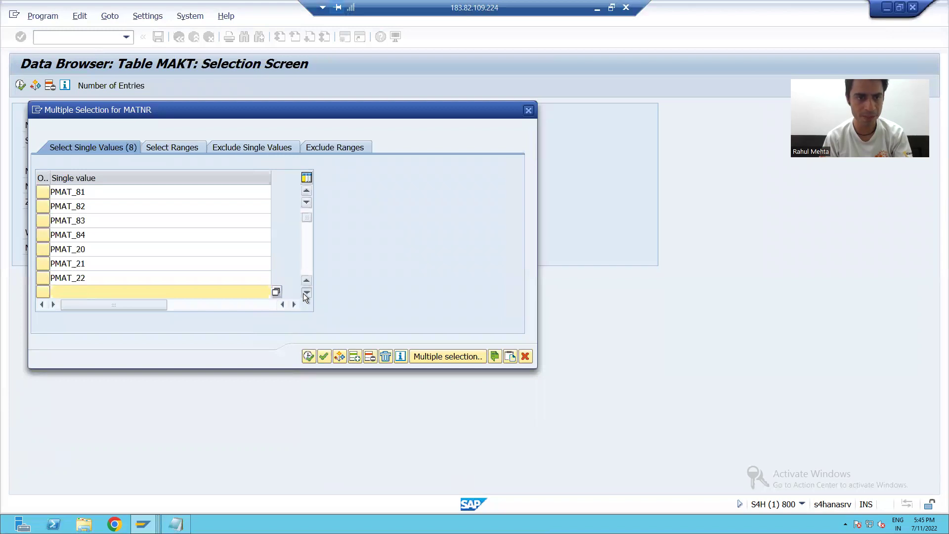
left_click(306, 292)
left_click(306, 292)
left_click(87, 263)
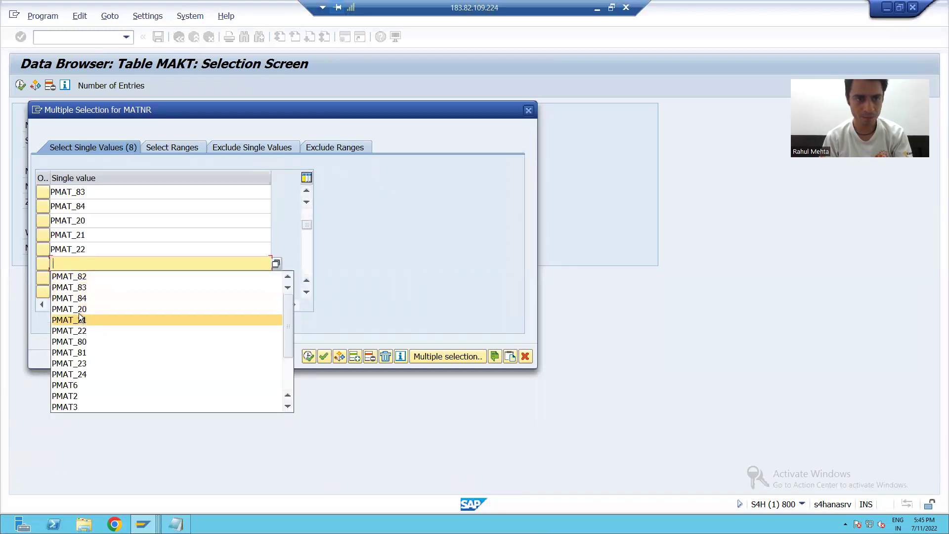
left_click(82, 363)
left_click(68, 277)
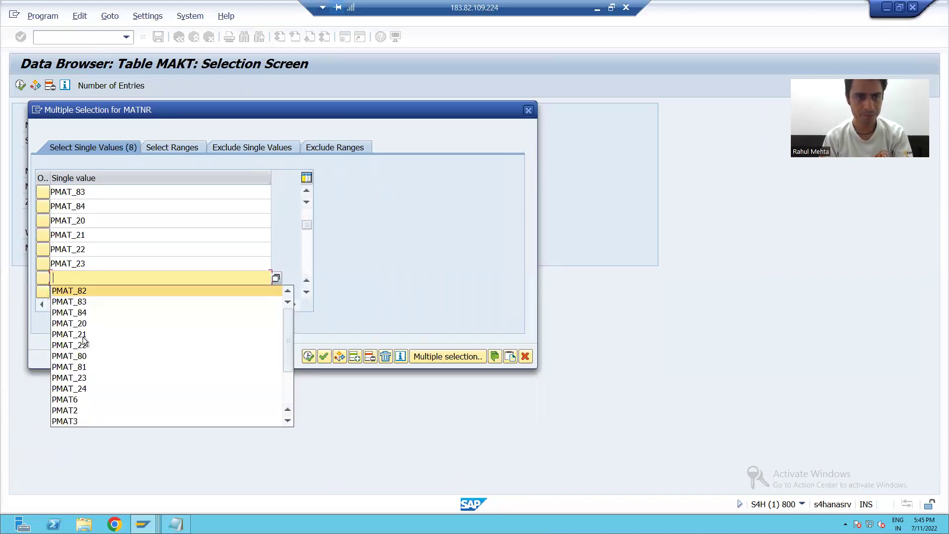
left_click(135, 390)
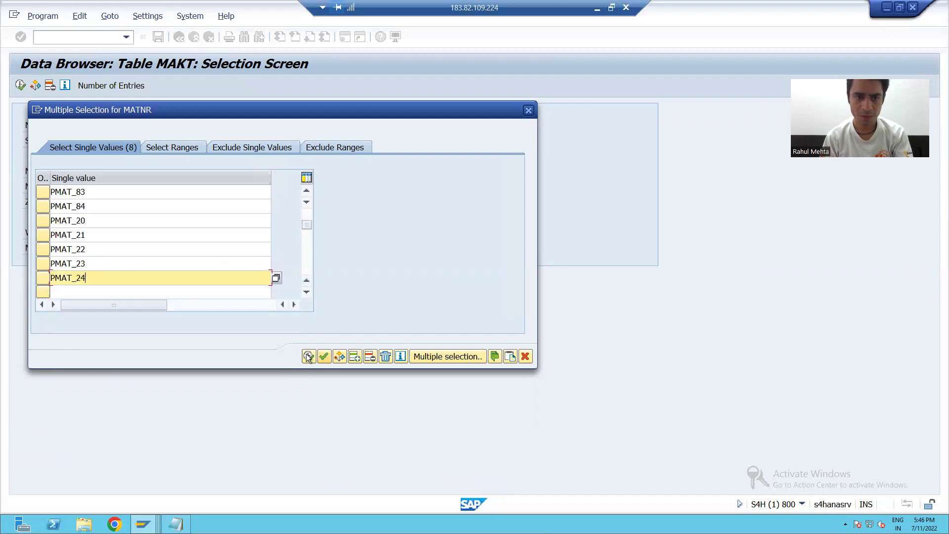
Step: Apply the multiple selection and run the MAKT selection to examine the material descriptions, starting with PMAT_20
left_click(308, 357)
left_click(21, 86)
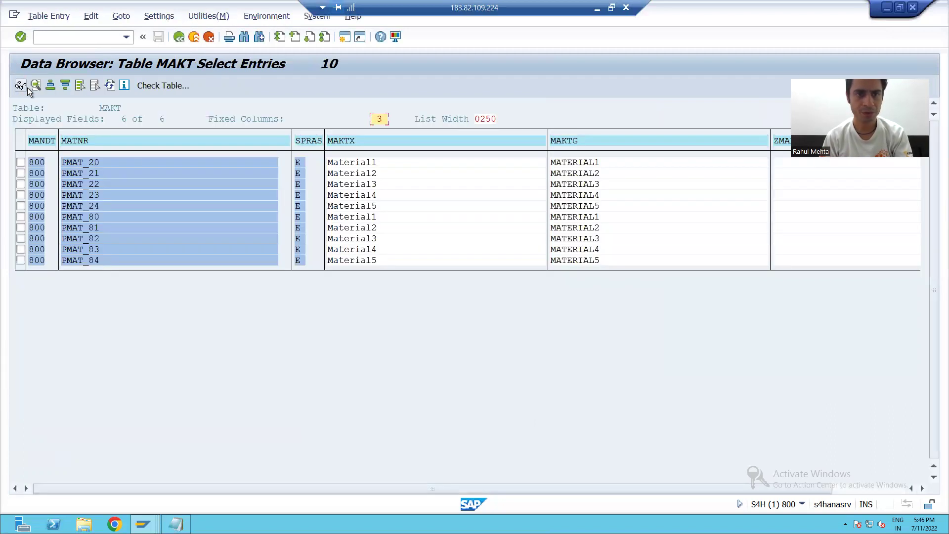
left_click(86, 163)
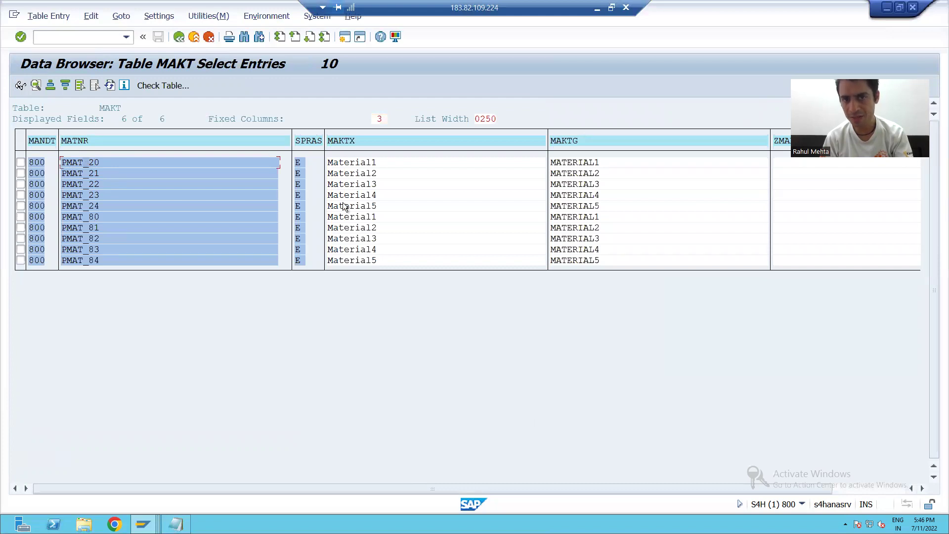